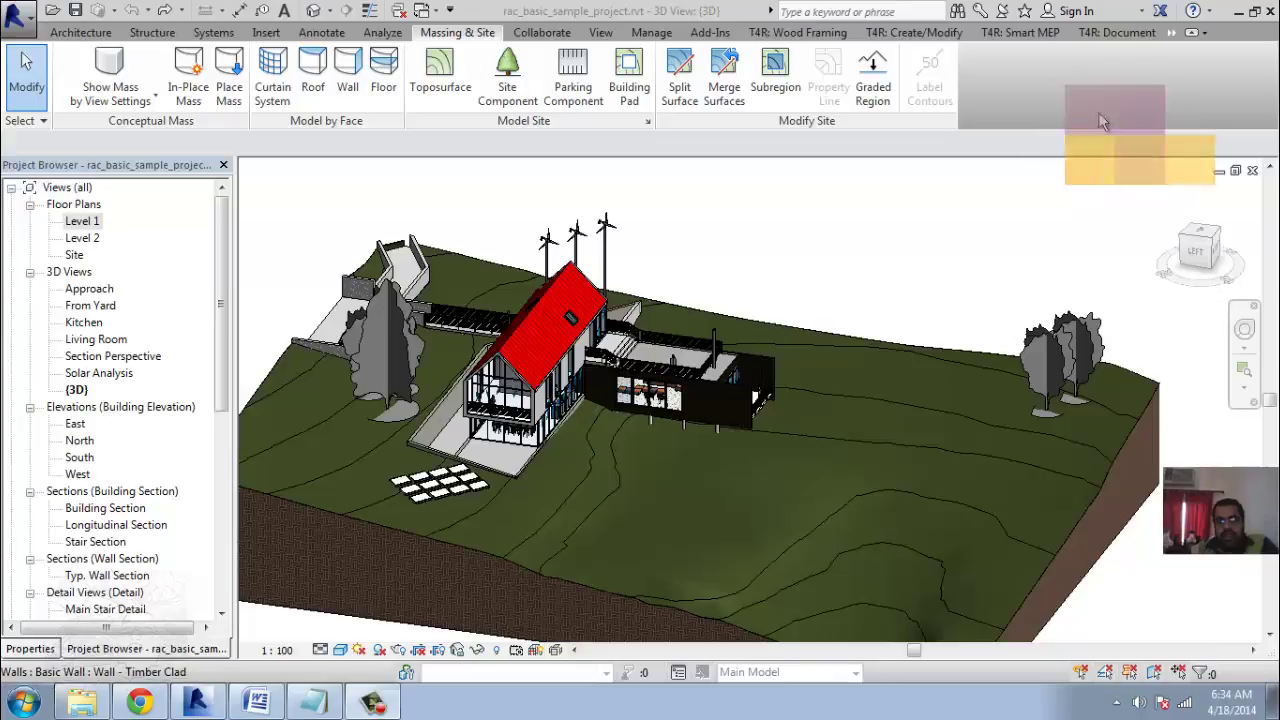
Select the toposurface in the 3D view, reposition the view, then deselect it and zoom toward the house.
{"action": "left_click", "coordinate": [605, 593]}
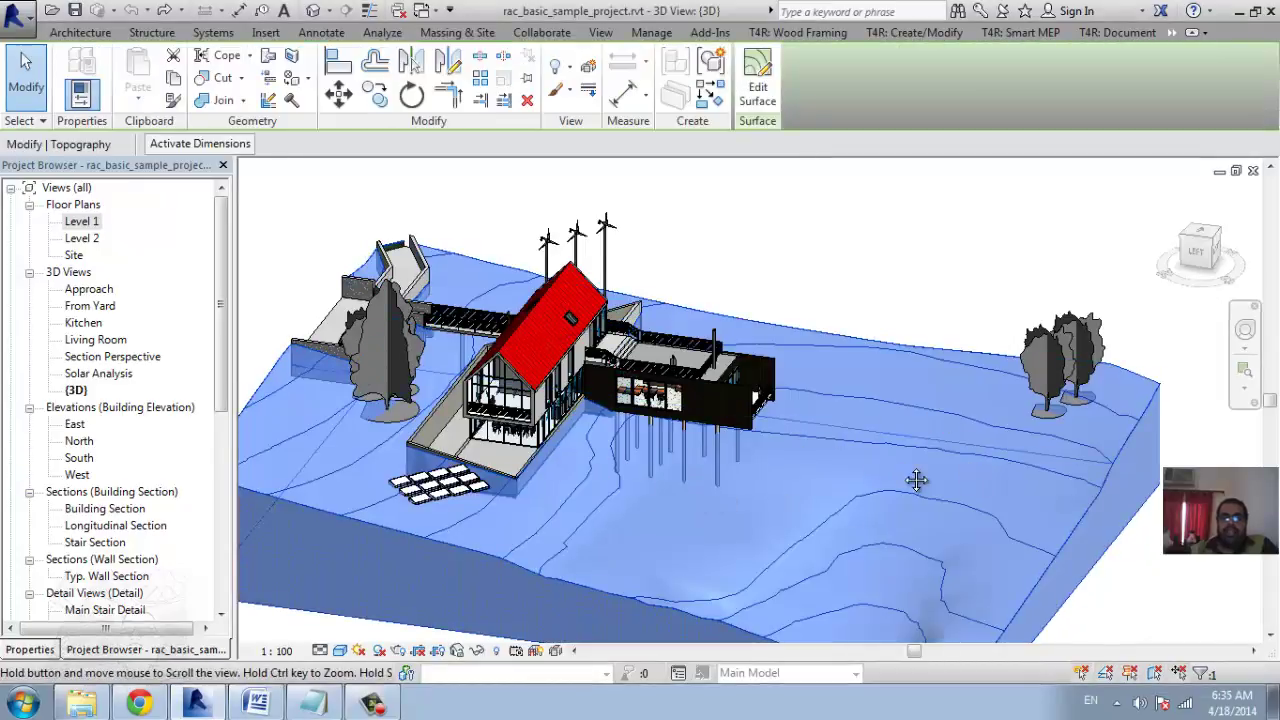
{"action": "mouse_move", "coordinate": [725, 447]}
{"action": "middle_mouse_down"}
{"action": "mouse_move", "coordinate": [588, 480]}
{"action": "mouse_move", "coordinate": [816, 365]}
{"action": "middle_mouse_up"}
{"action": "key", "text": "Escape"}
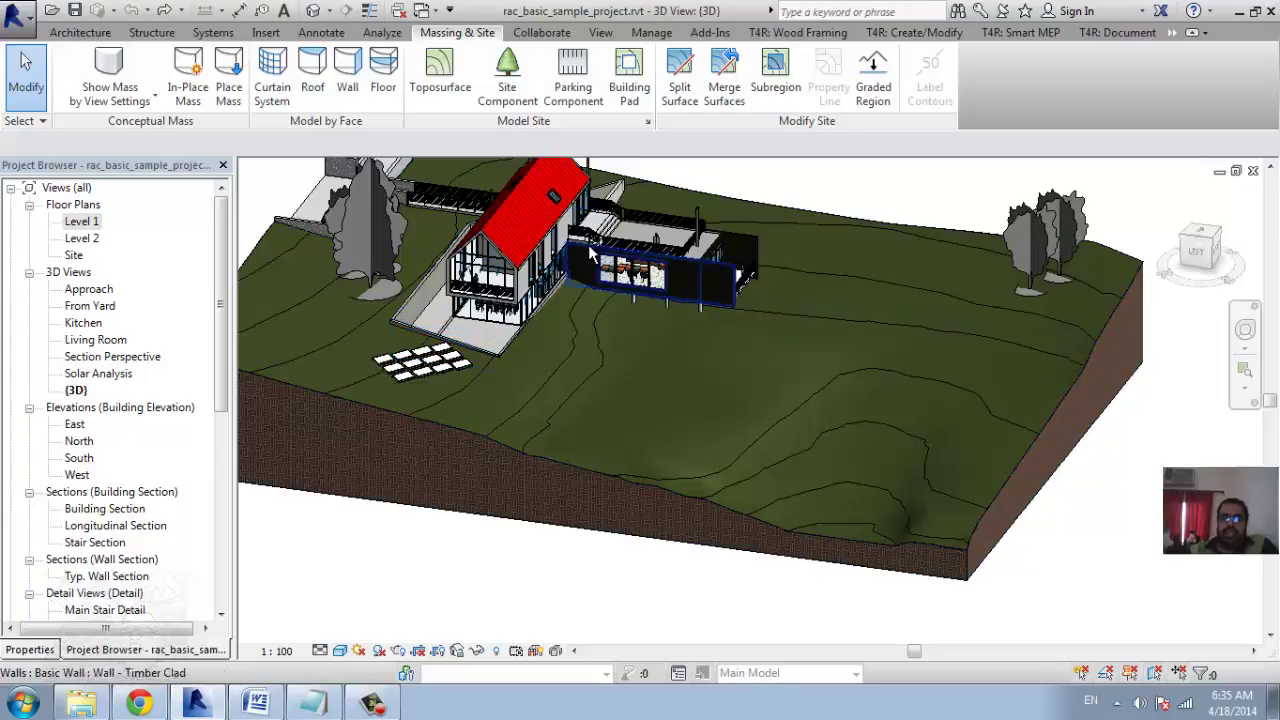
{"action": "middle_click_drag", "start_coordinate": [490, 285], "coordinate": [545, 330]}
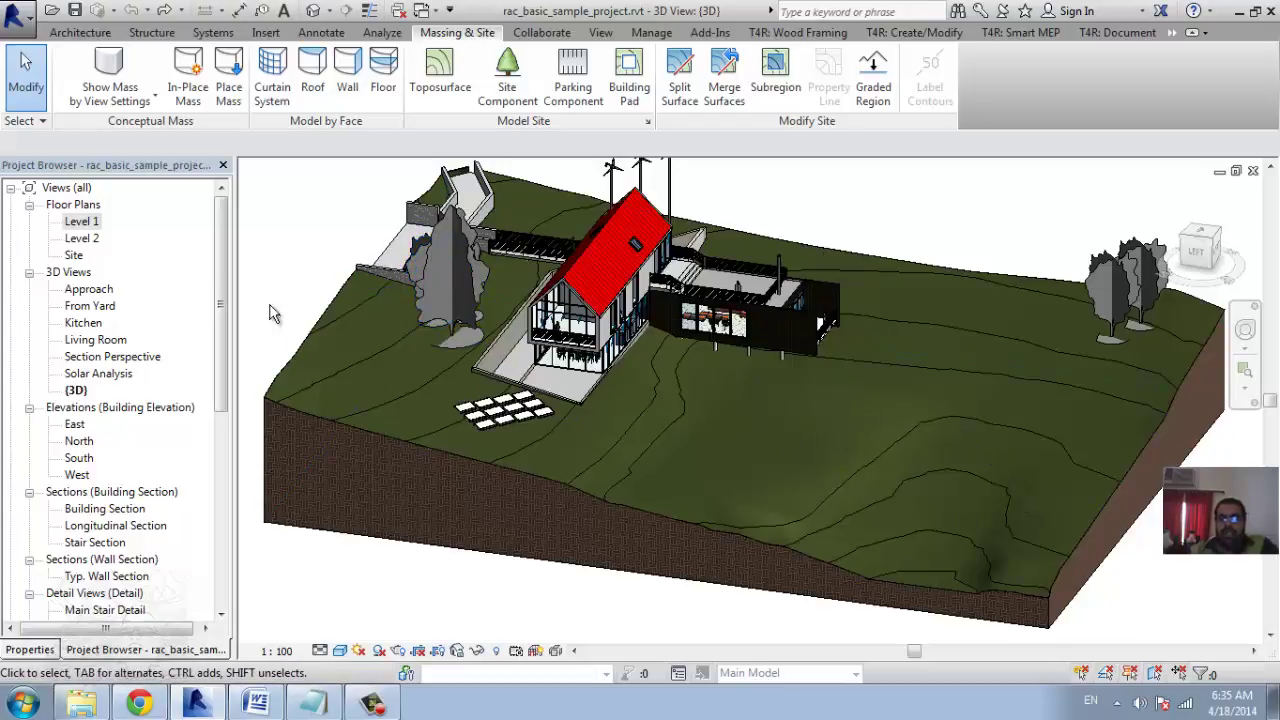
Open the Level 1 floor plan, check the Site plan, then return to Level 1.
{"action": "double_click", "coordinate": [88, 223]}
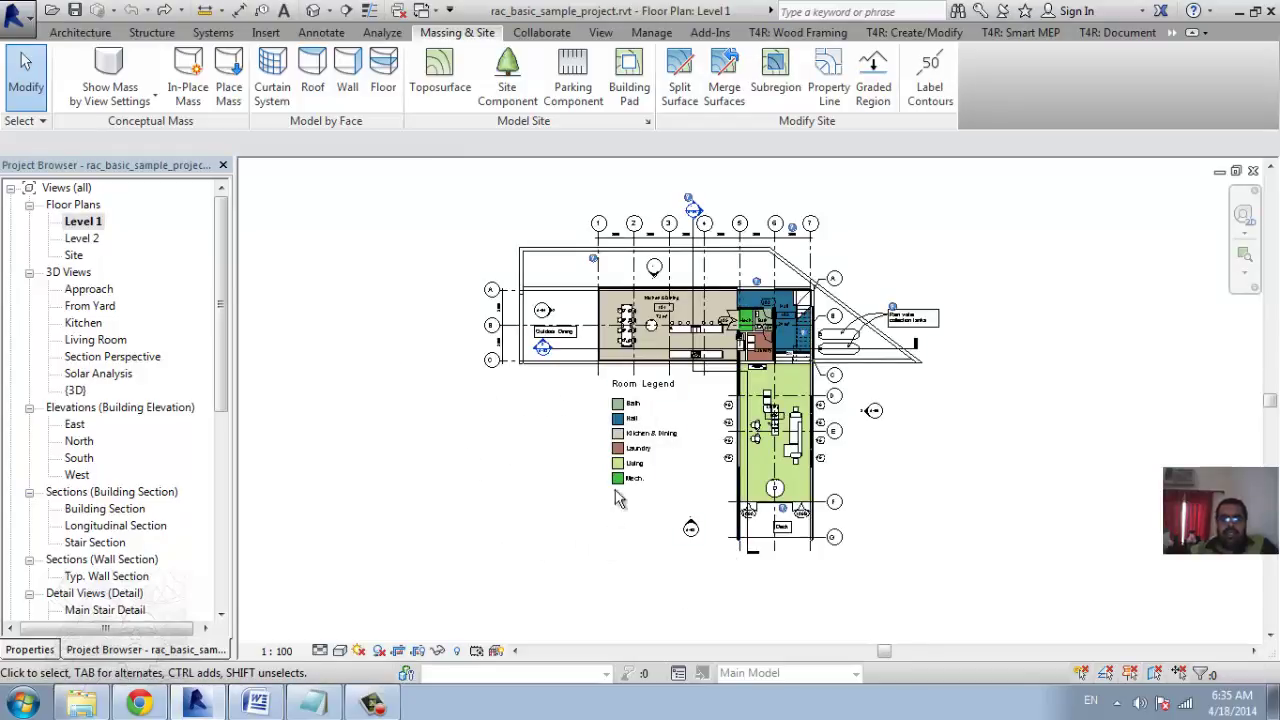
{"action": "double_click", "coordinate": [74, 256]}
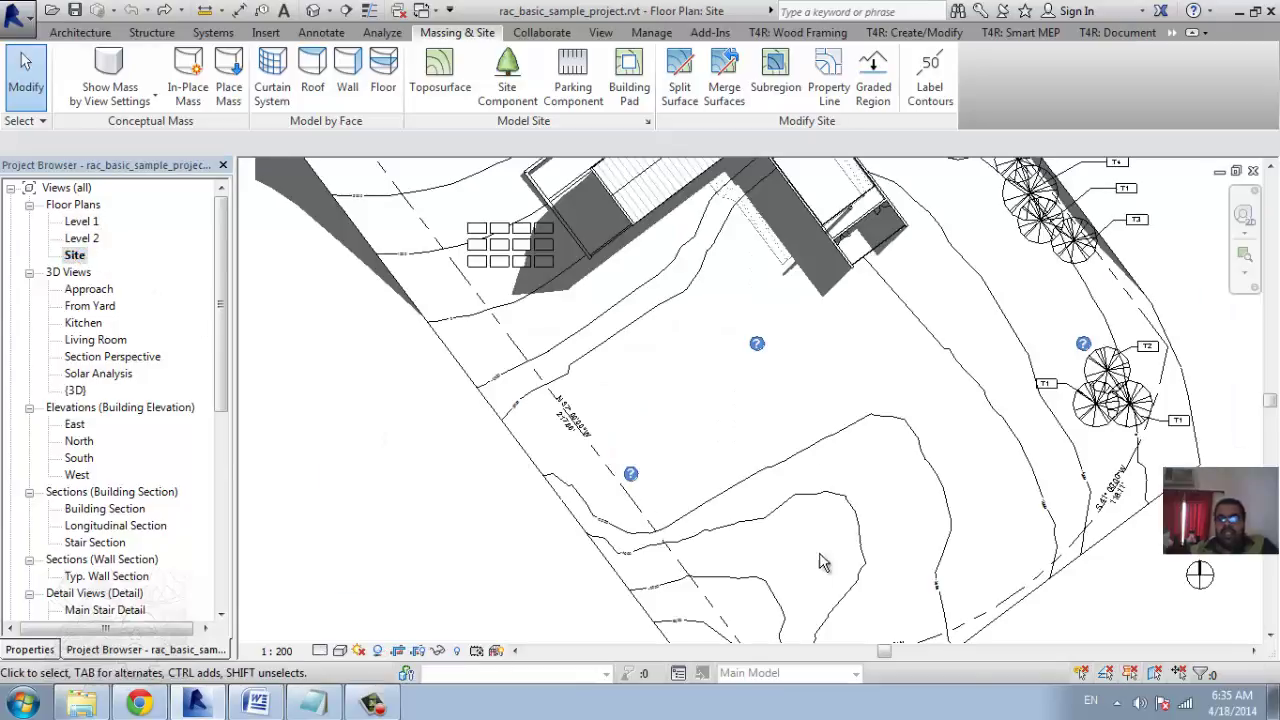
{"action": "double_click", "coordinate": [82, 221]}
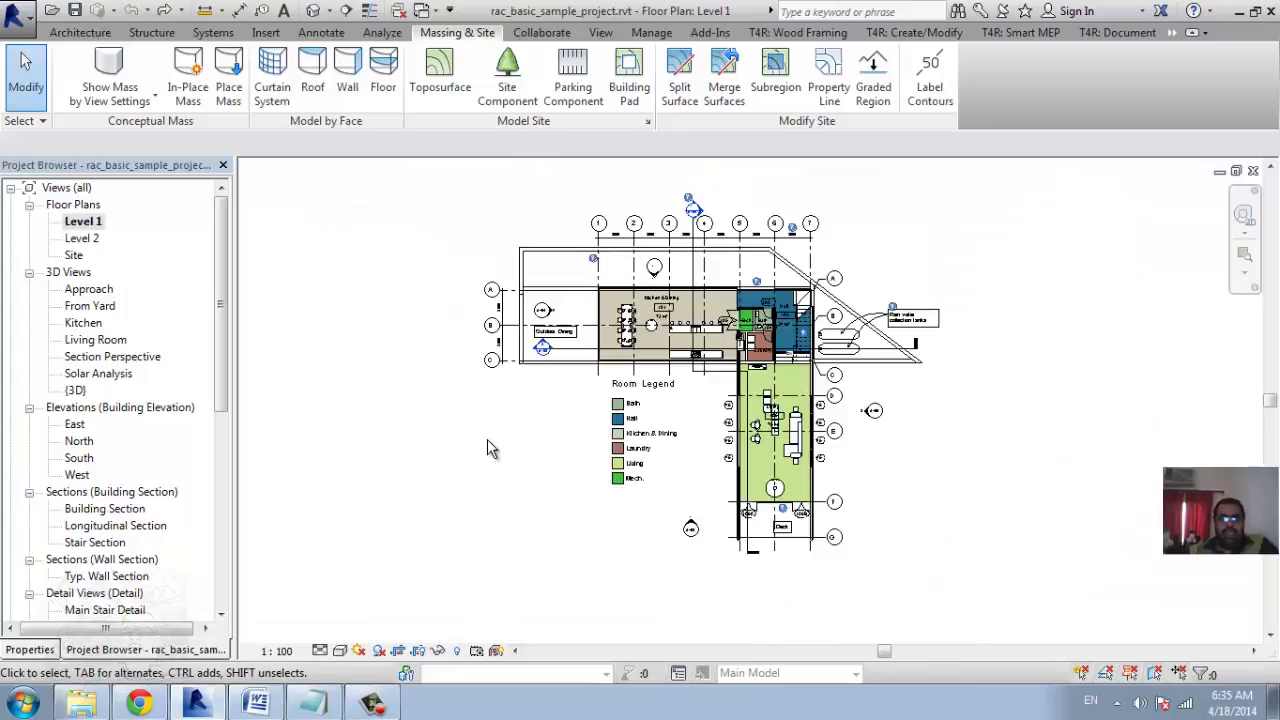
Enable Topography in Level 1's Visibility/Graphic Overrides, review Topography and Site subcategories, and apply.
{"action": "key", "text": "v"}
{"action": "key", "text": "v"}
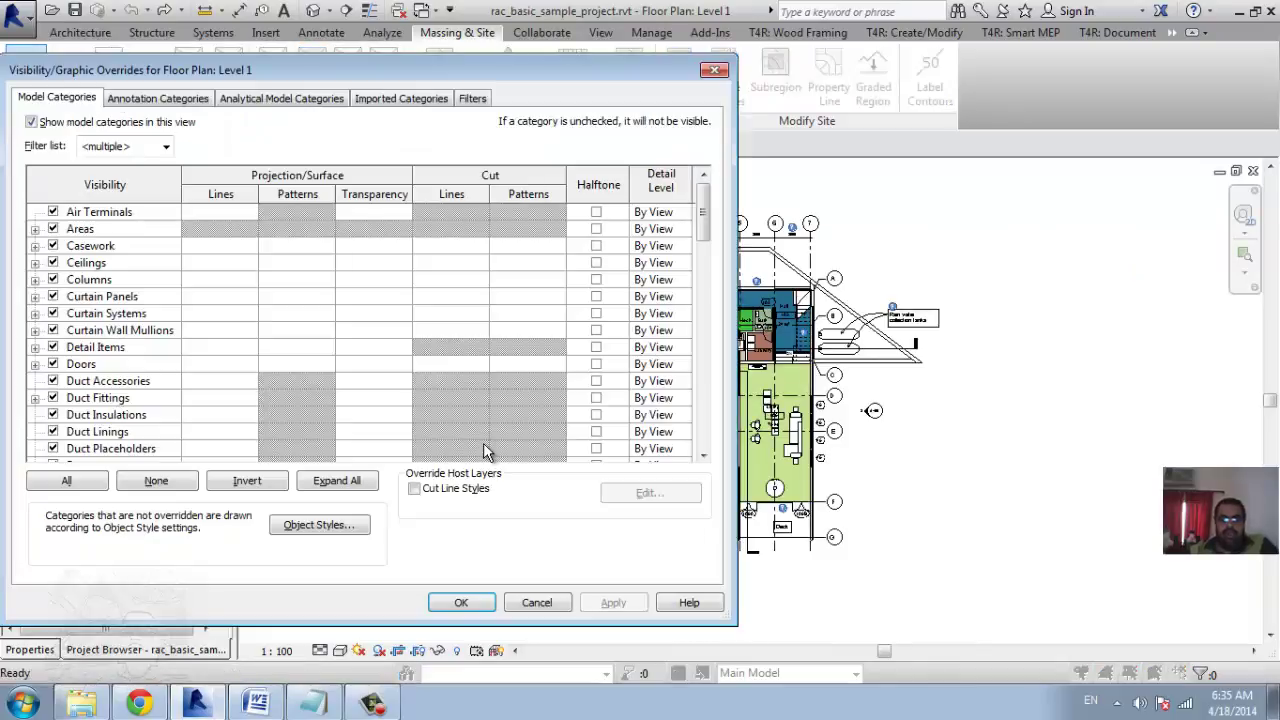
{"action": "left_click", "coordinate": [53, 431]}
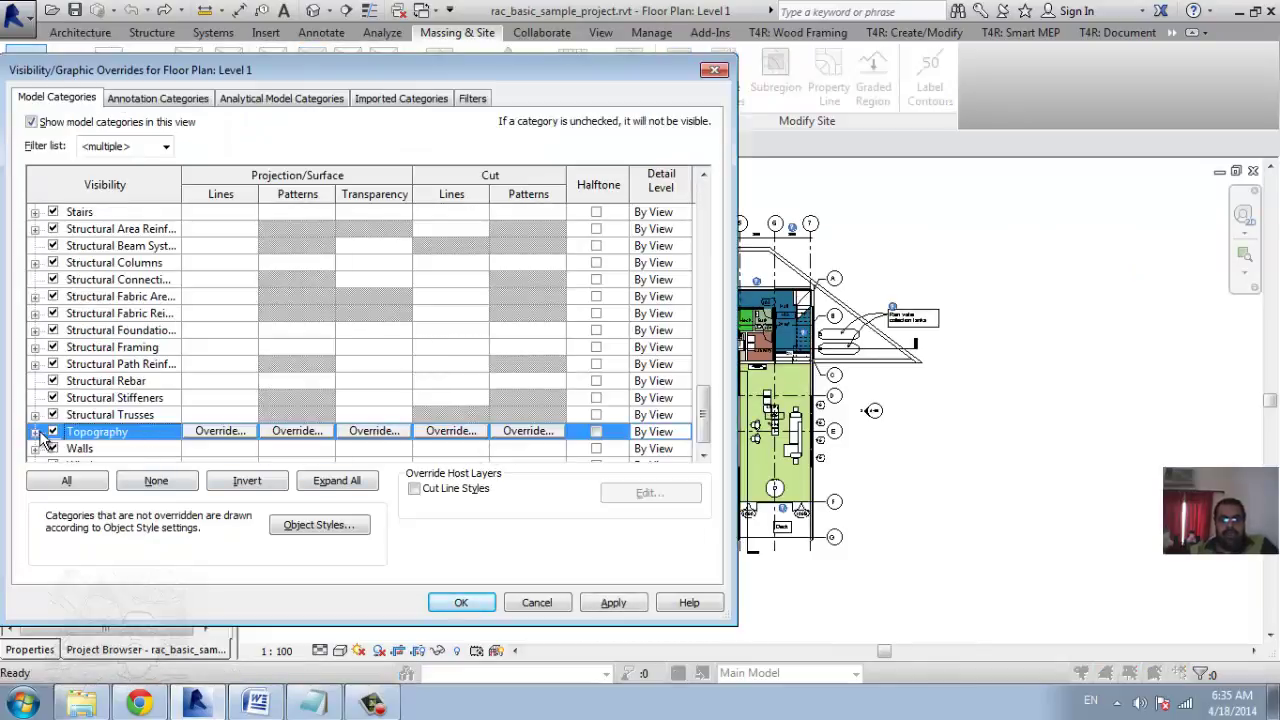
{"action": "left_click", "coordinate": [36, 432]}
{"action": "scroll", "coordinate": [172, 425], "scroll_direction": "down", "scroll_amount": 1}
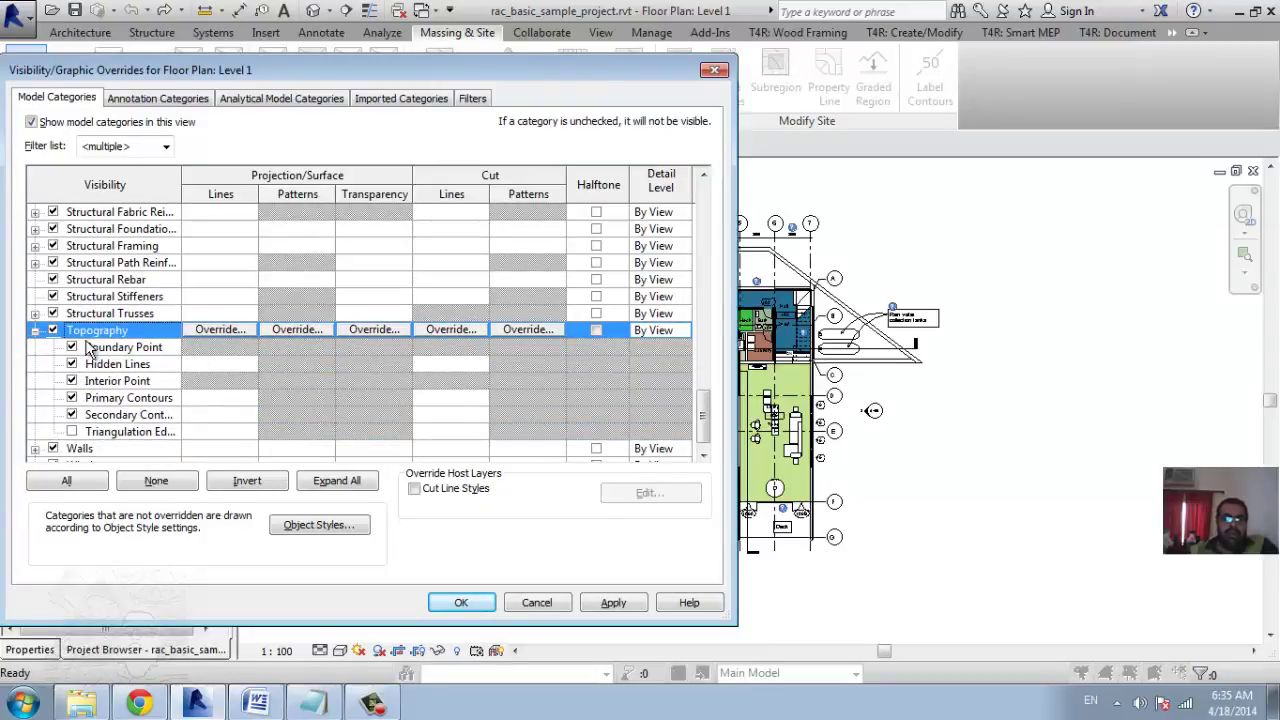
{"action": "scroll", "coordinate": [90, 345], "scroll_direction": "up", "scroll_amount": 2}
{"action": "scroll", "coordinate": [95, 335], "scroll_direction": "up", "scroll_amount": 3}
{"action": "scroll", "coordinate": [97, 330], "scroll_direction": "up", "scroll_amount": 2}
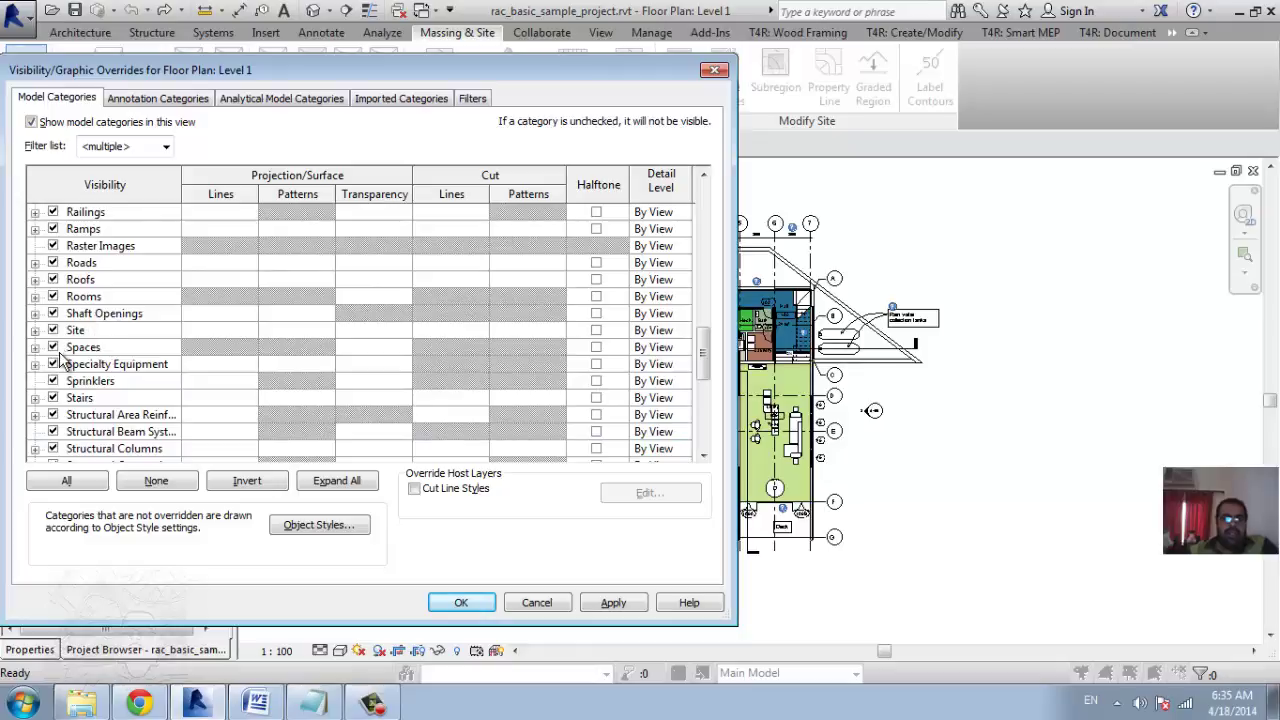
{"action": "left_click", "coordinate": [35, 331]}
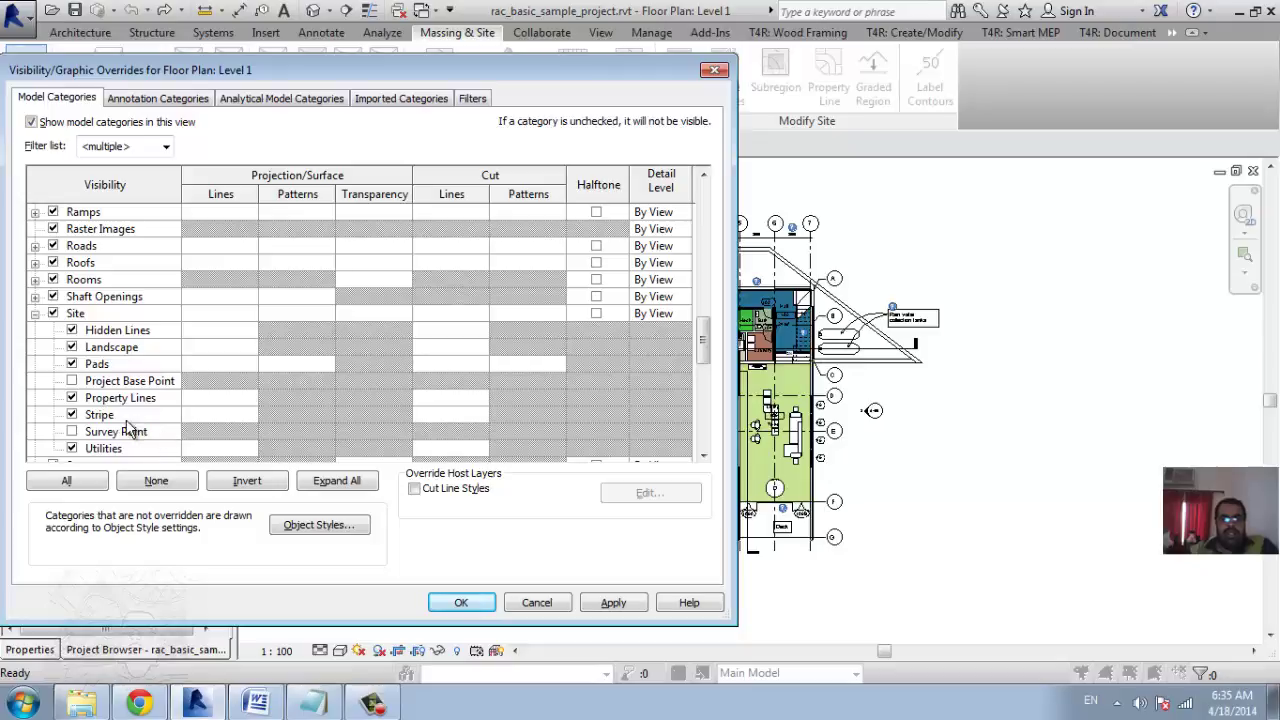
{"action": "left_click", "coordinate": [457, 602]}
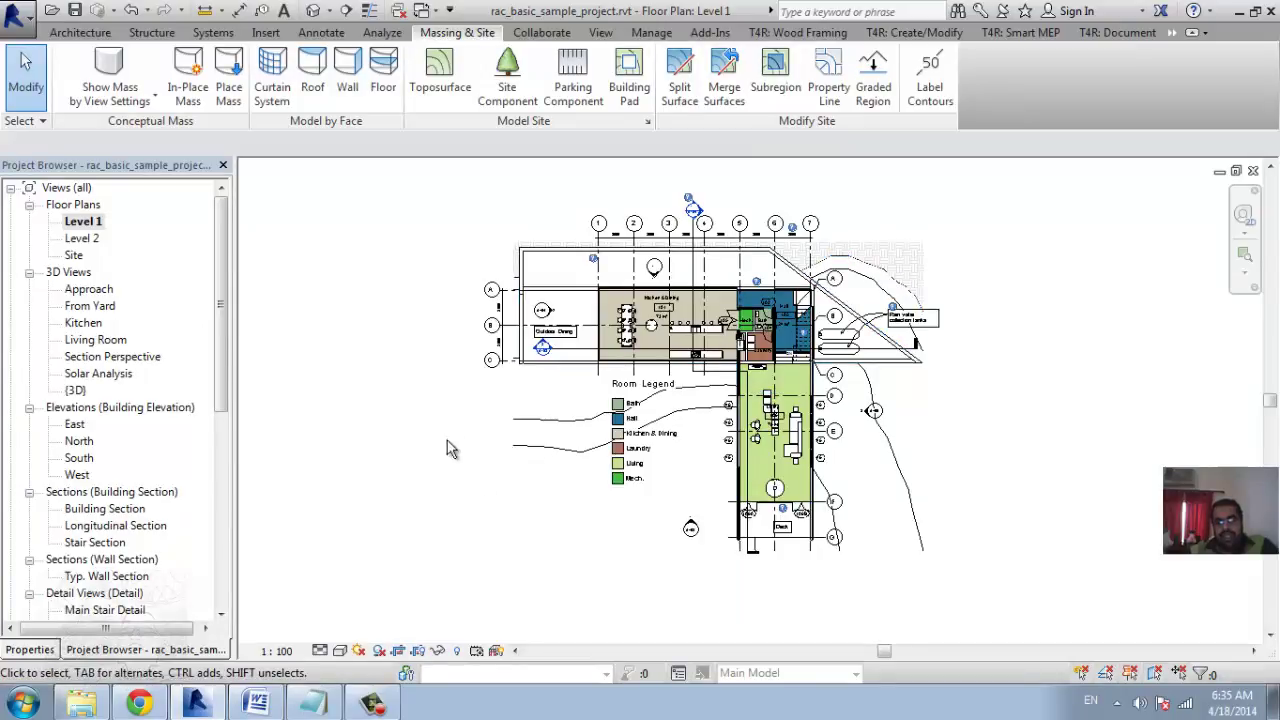
Turn off cropping on the Level 1 plan with shadows off, and show its Extents view properties.
{"action": "middle_click_drag", "start_coordinate": [682, 560], "coordinate": [668, 461]}
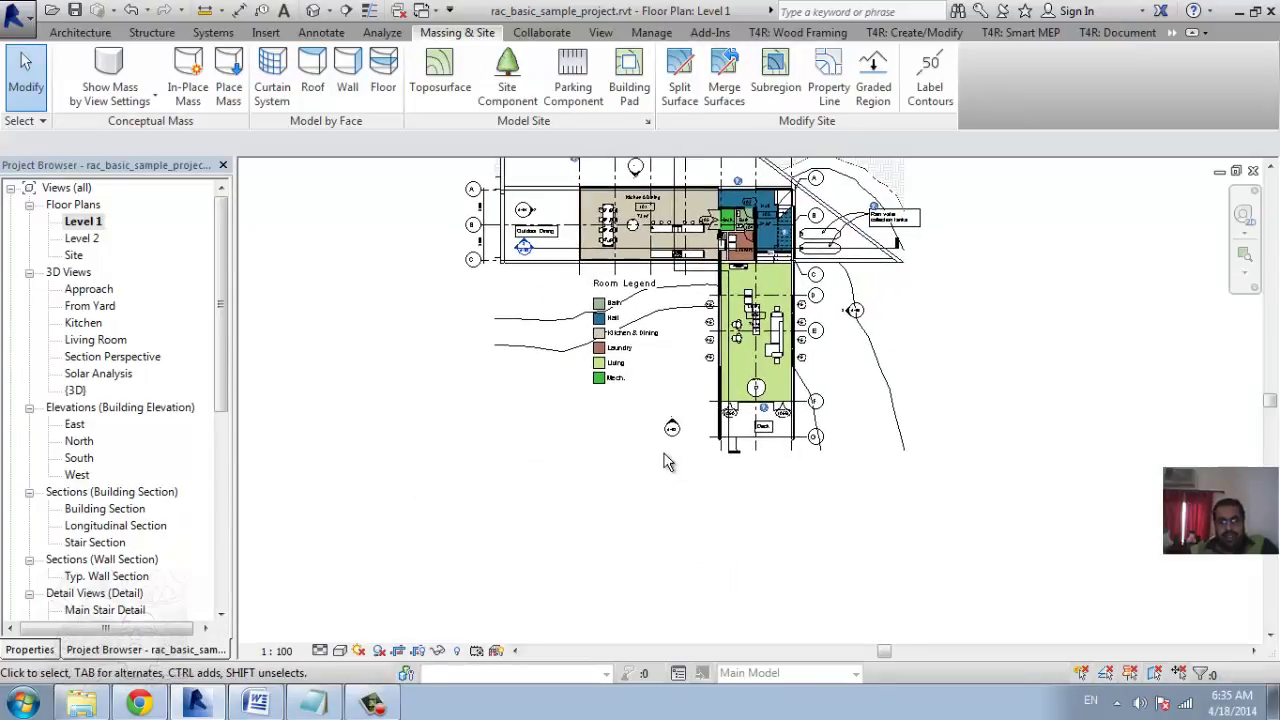
{"action": "left_click", "coordinate": [378, 651]}
{"action": "left_click", "coordinate": [398, 651]}
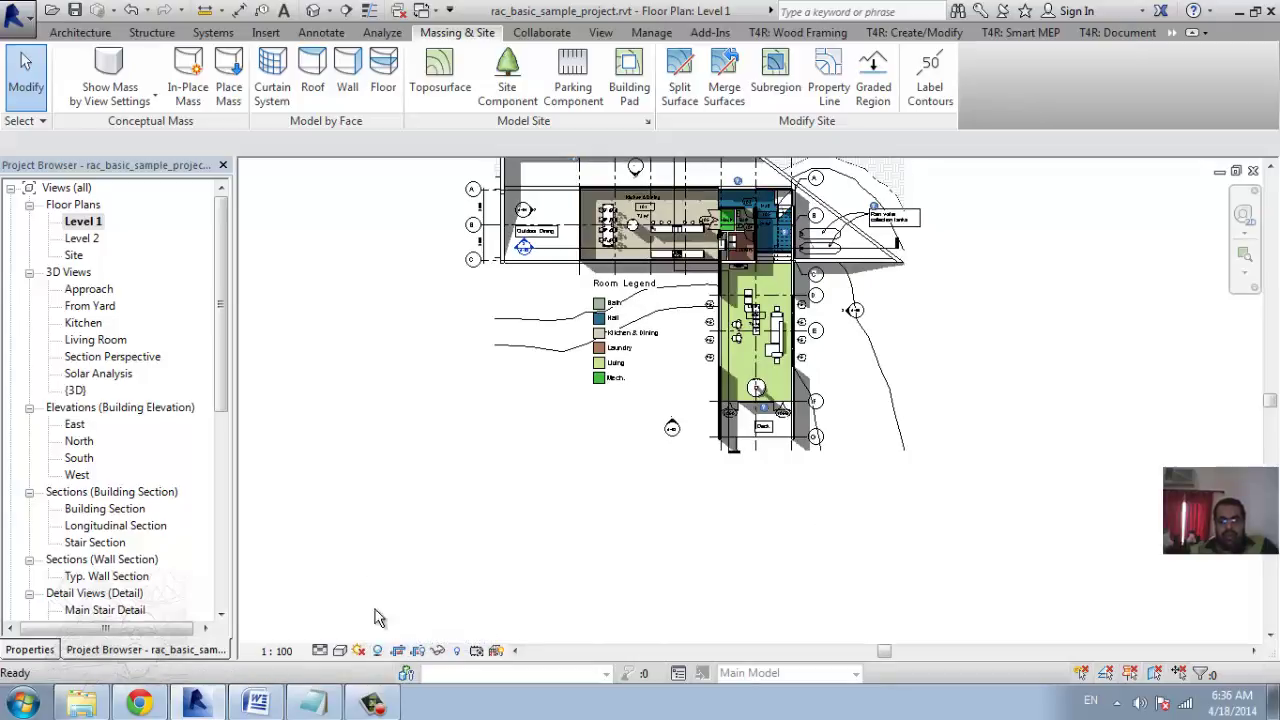
{"action": "left_click", "coordinate": [378, 651]}
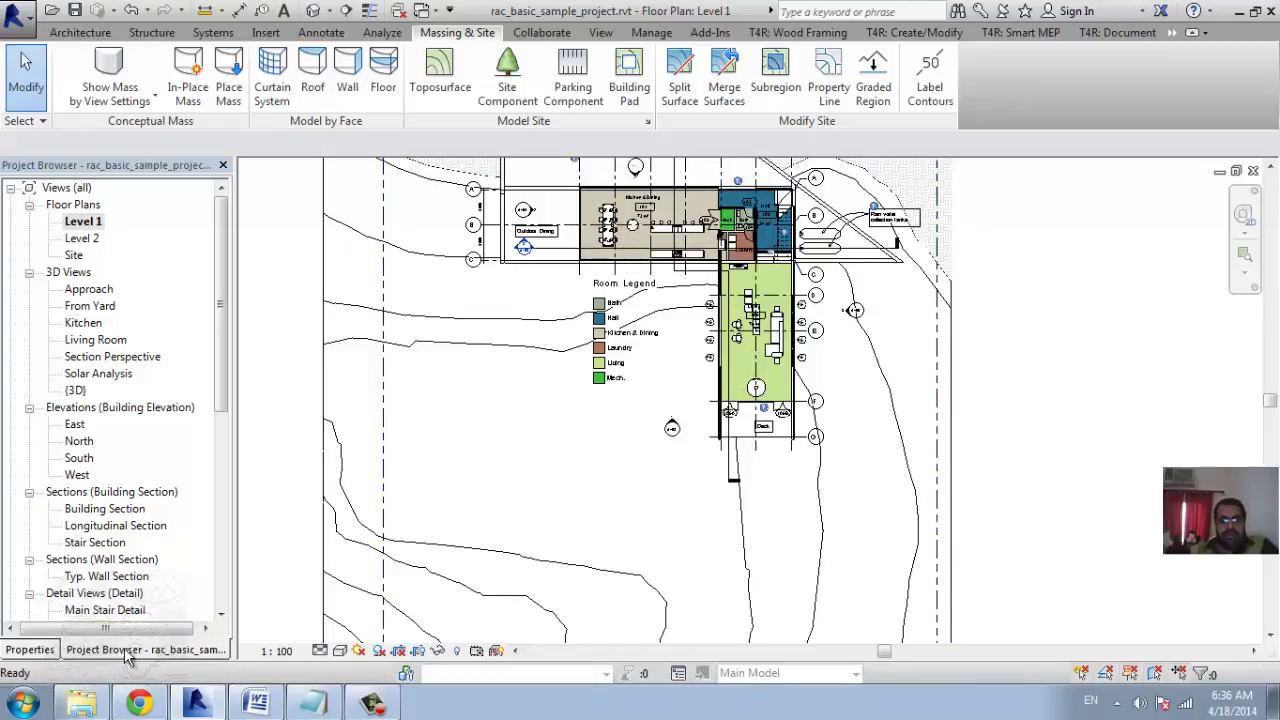
{"action": "left_click", "coordinate": [42, 652]}
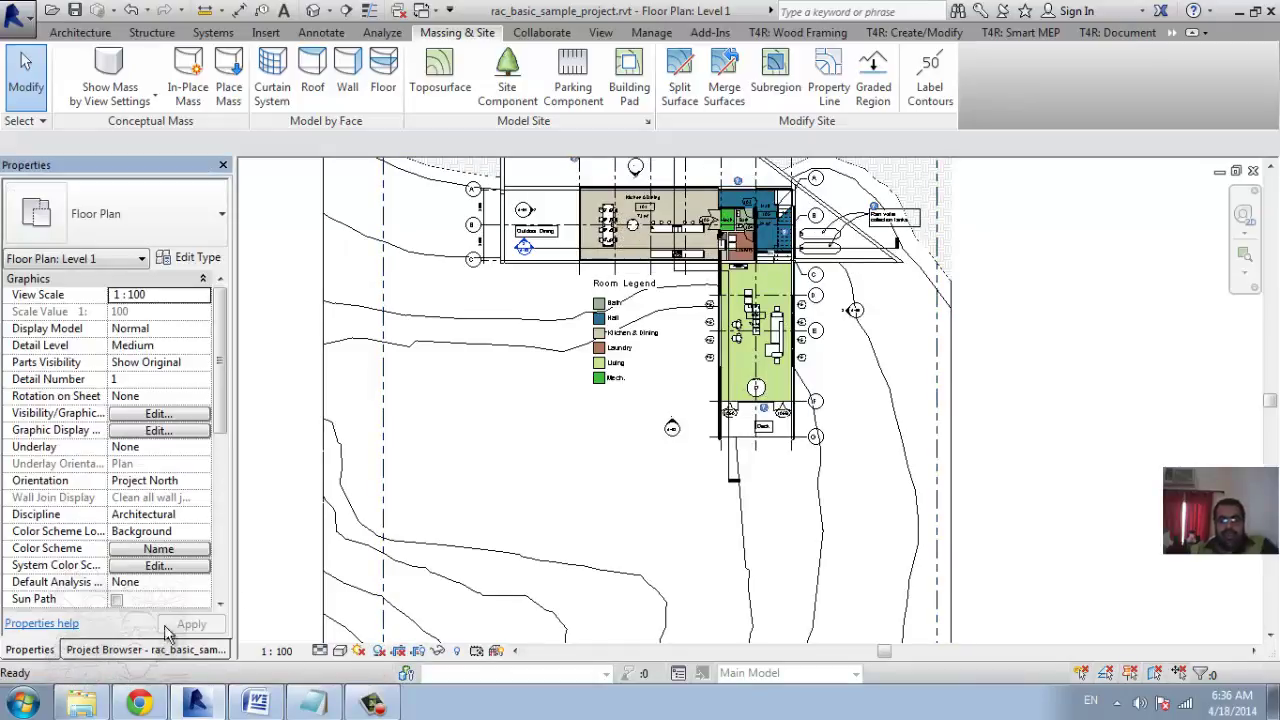
{"action": "left_click", "coordinate": [226, 541]}
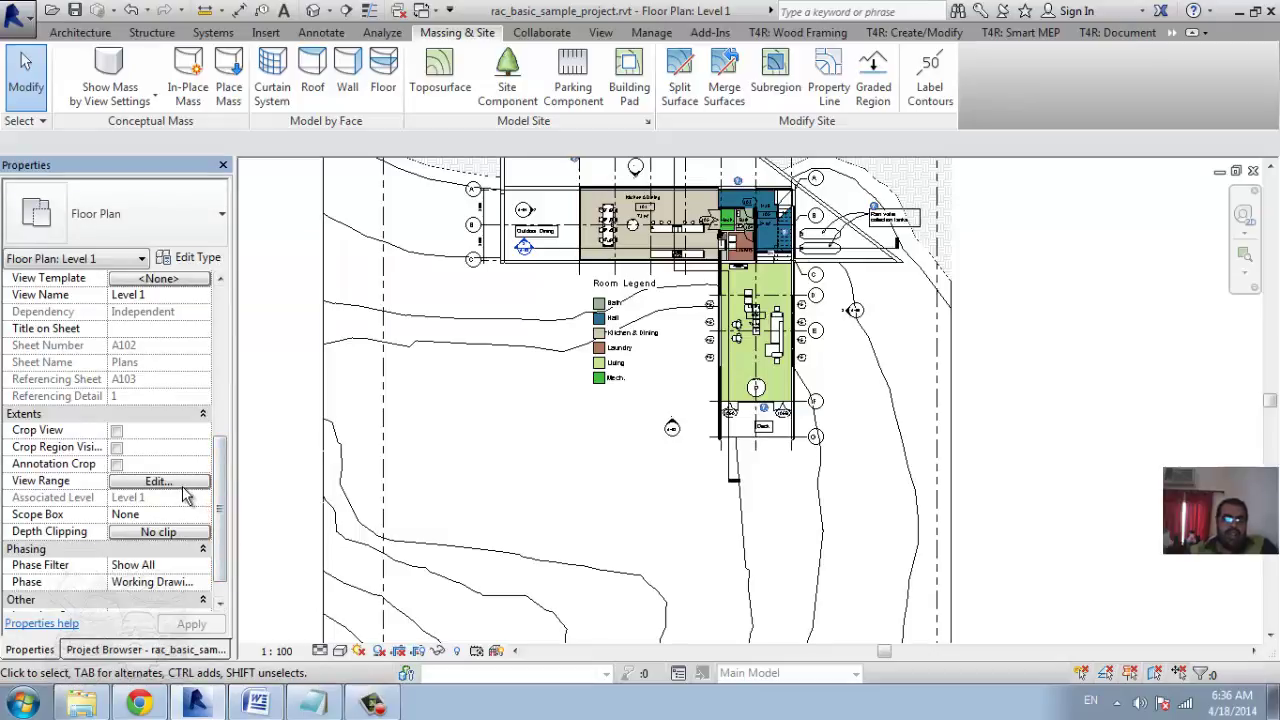
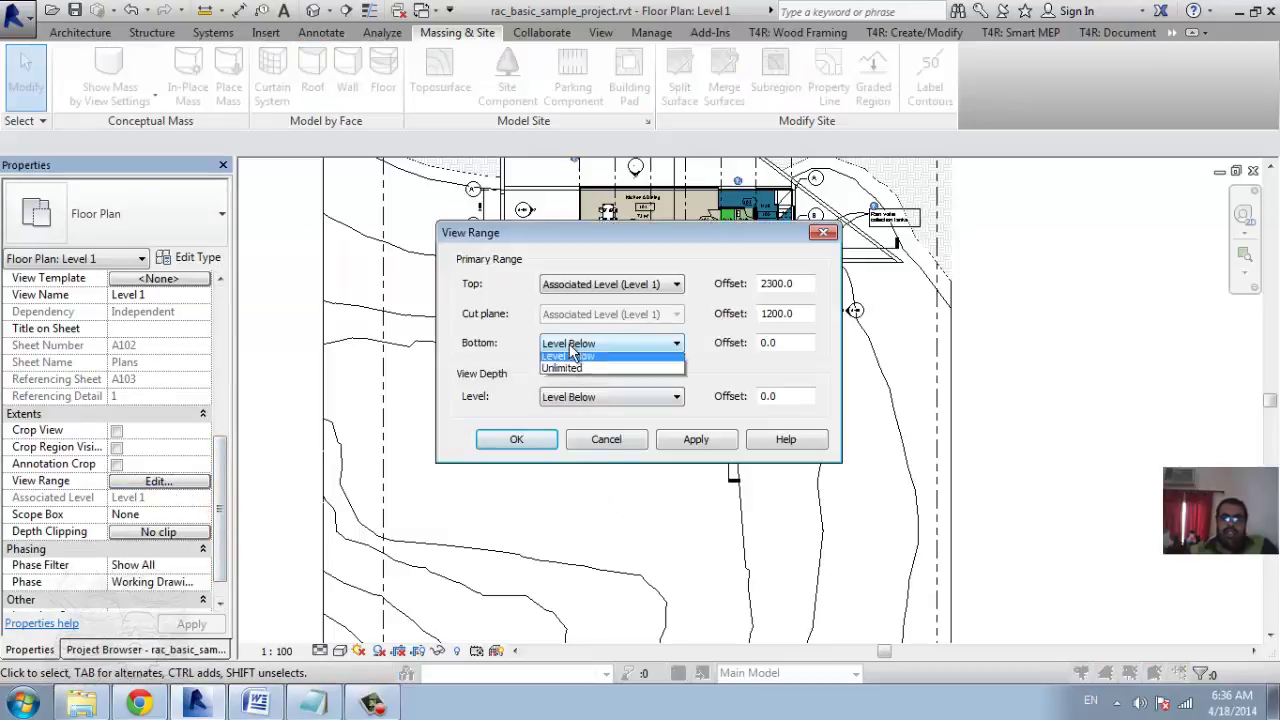
Set both the Bottom and View Depth of the Level 1 view range to Unlimited.
{"action": "left_click", "coordinate": [581, 386]}
{"action": "left_click", "coordinate": [610, 397]}
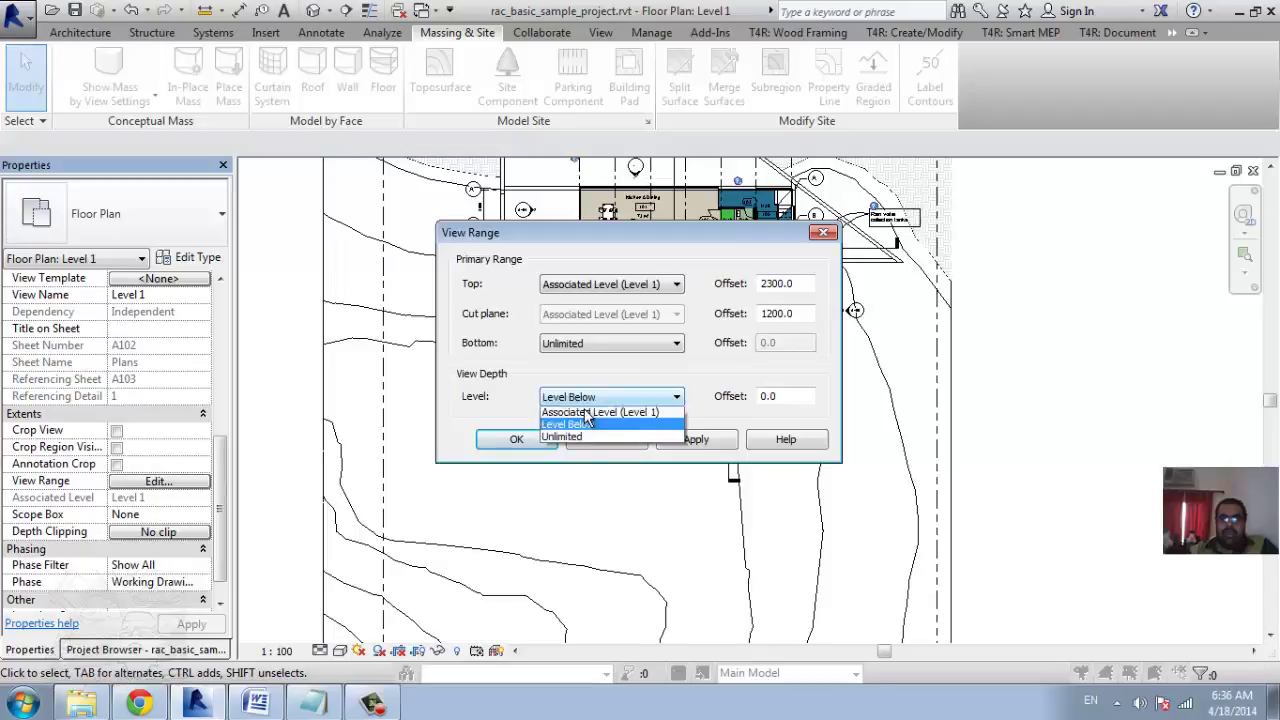
{"action": "left_click", "coordinate": [590, 438]}
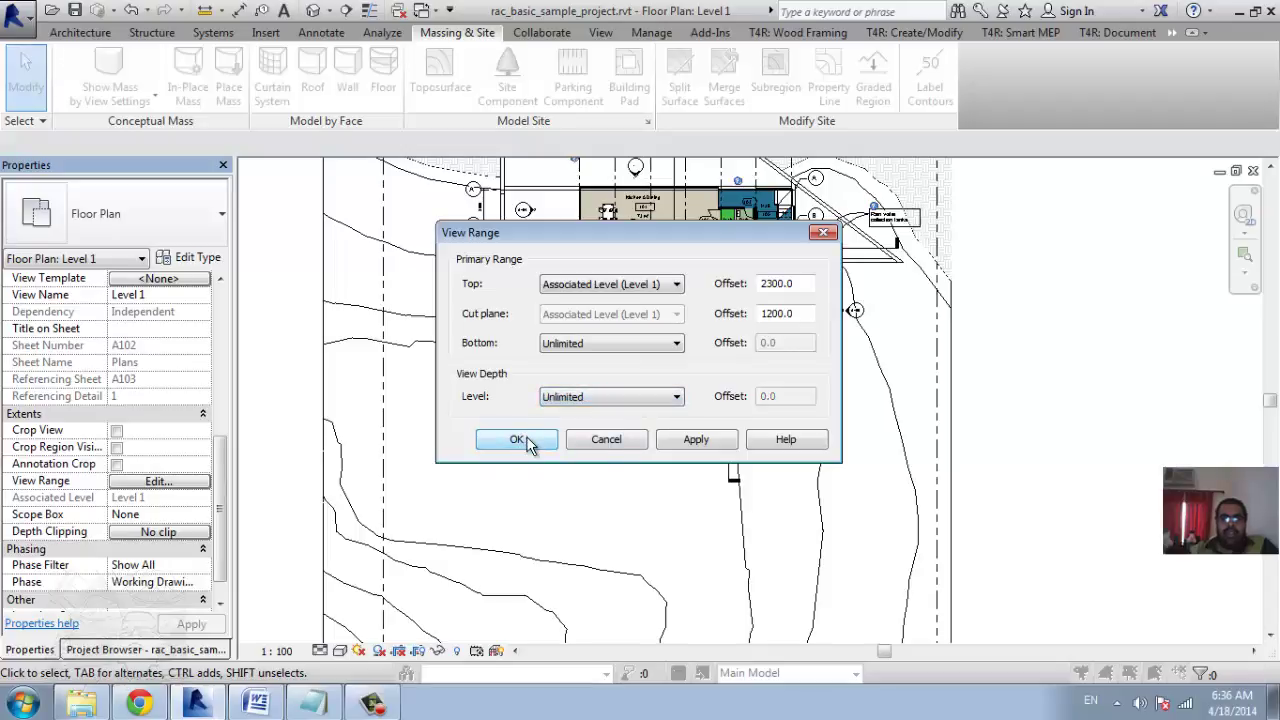
{"action": "left_click", "coordinate": [518, 440]}
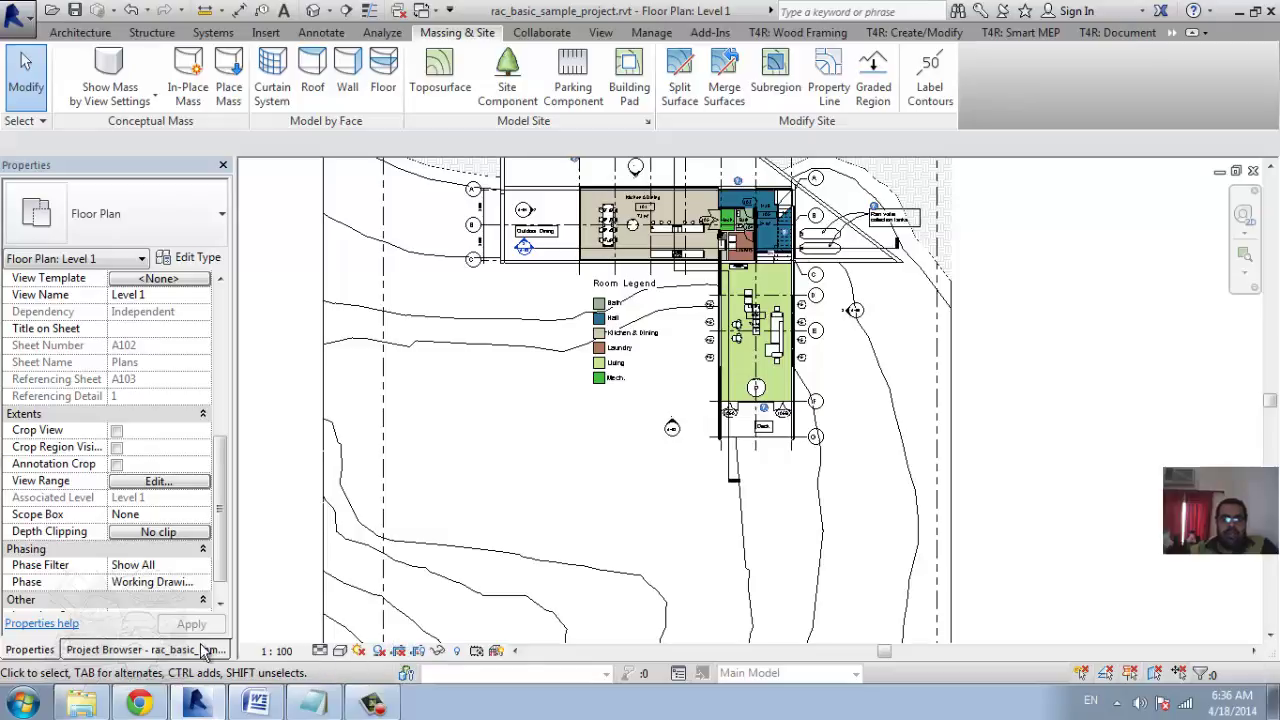
Sketch a six-sided inscribed-polygon building pad in the open ground at lower left and finish it.
{"action": "middle_click_drag", "start_coordinate": [548, 514], "coordinate": [520, 275]}
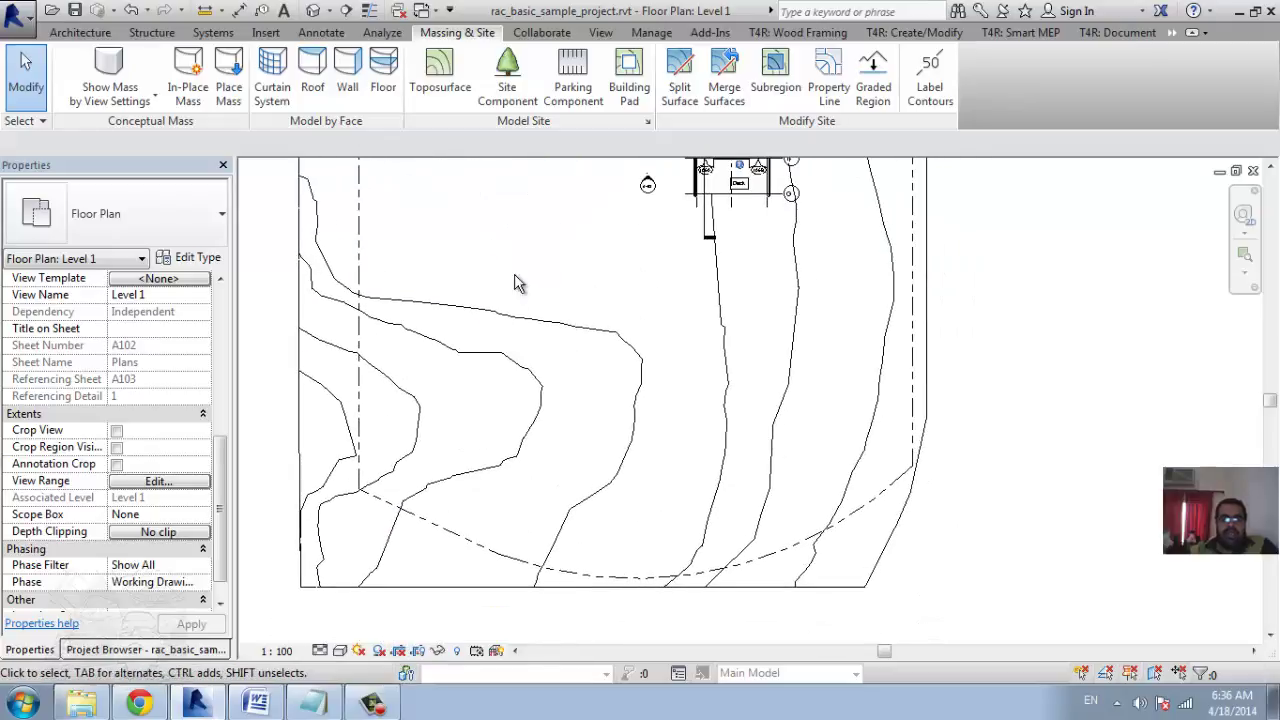
{"action": "left_click", "coordinate": [629, 80]}
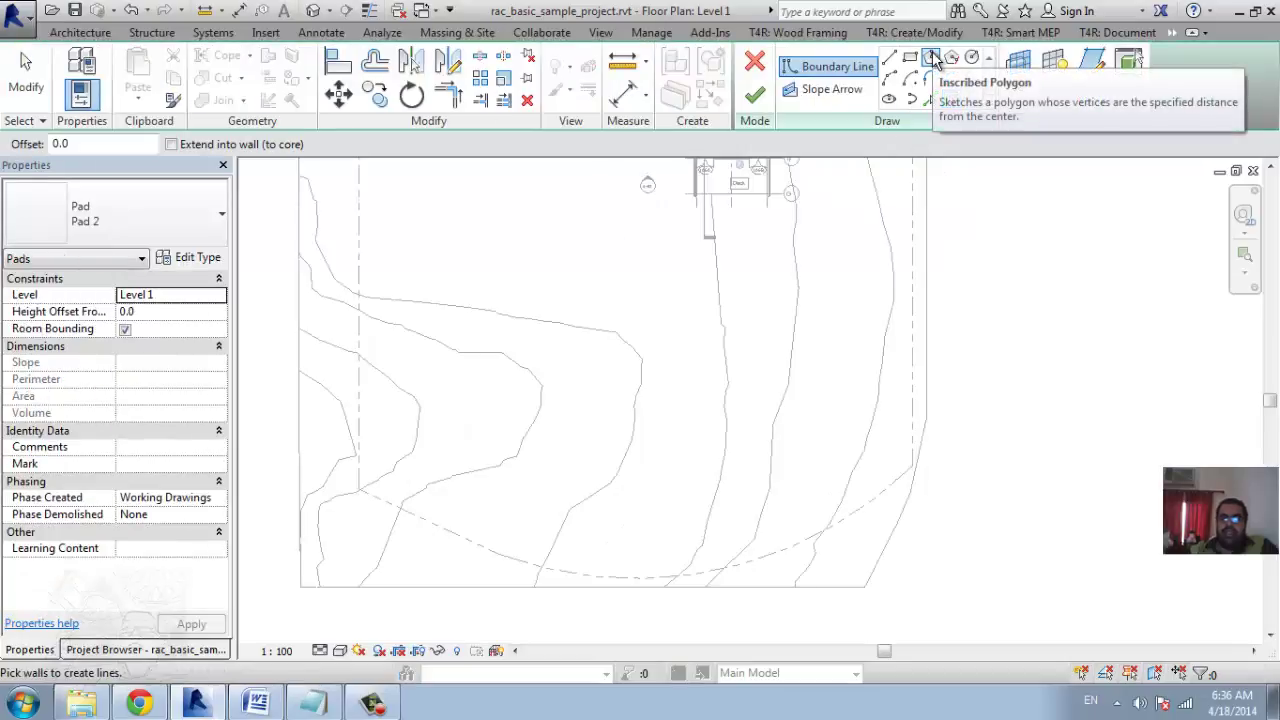
{"action": "left_click", "coordinate": [932, 60]}
{"action": "left_click", "coordinate": [440, 511]}
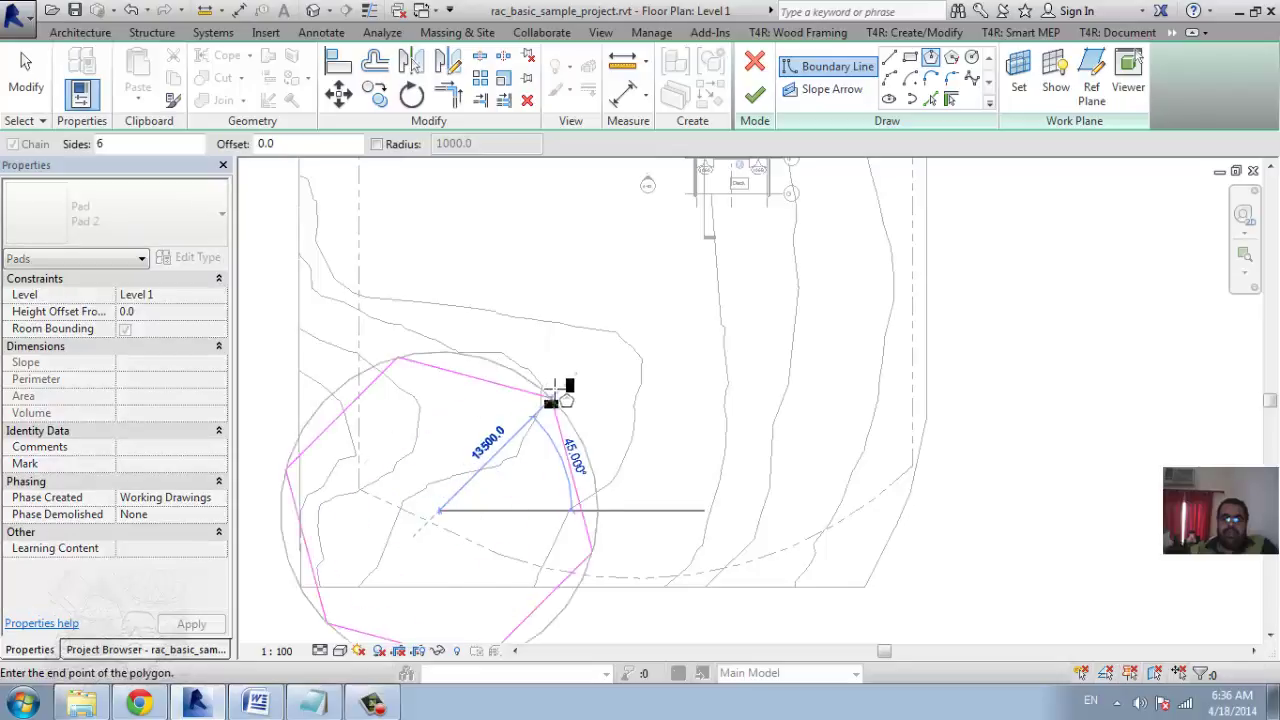
{"action": "left_click", "coordinate": [496, 511]}
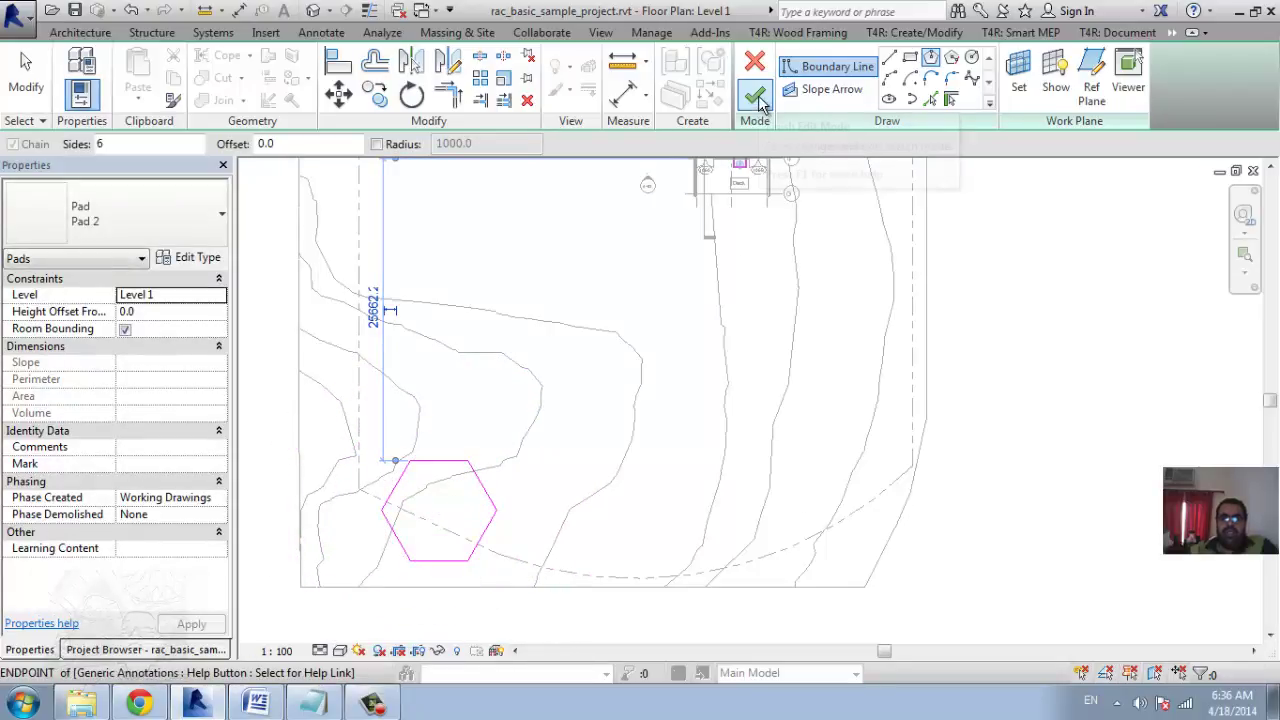
{"action": "left_click", "coordinate": [172, 311]}
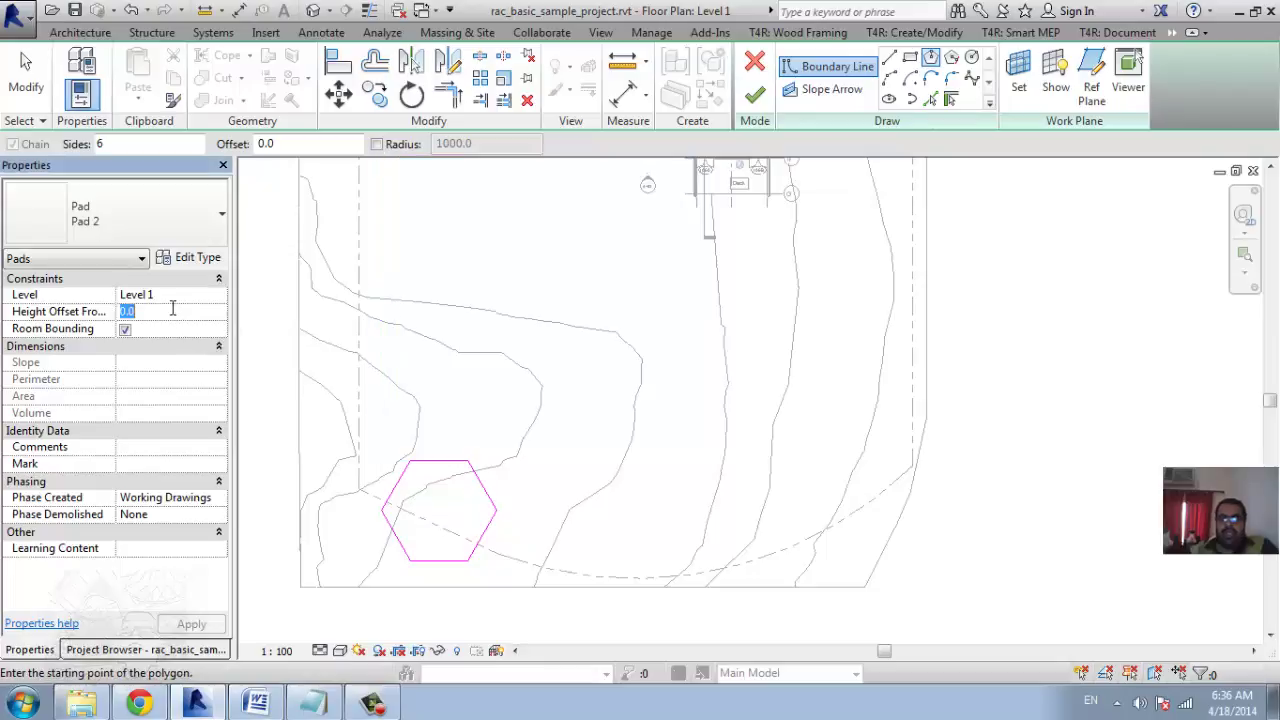
{"action": "left_click", "coordinate": [754, 94]}
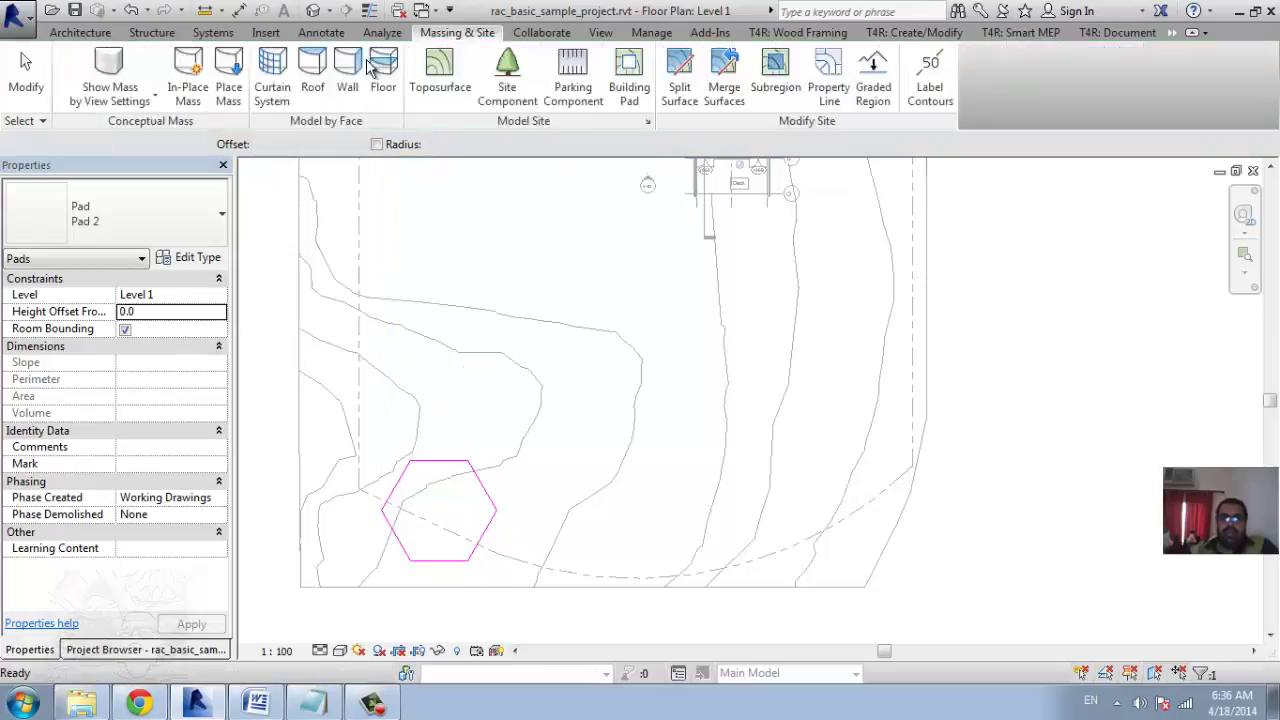
In the 3D view, set the hexagonal pad's Height Offset From Level to -2000.
{"action": "left_click", "coordinate": [316, 11]}
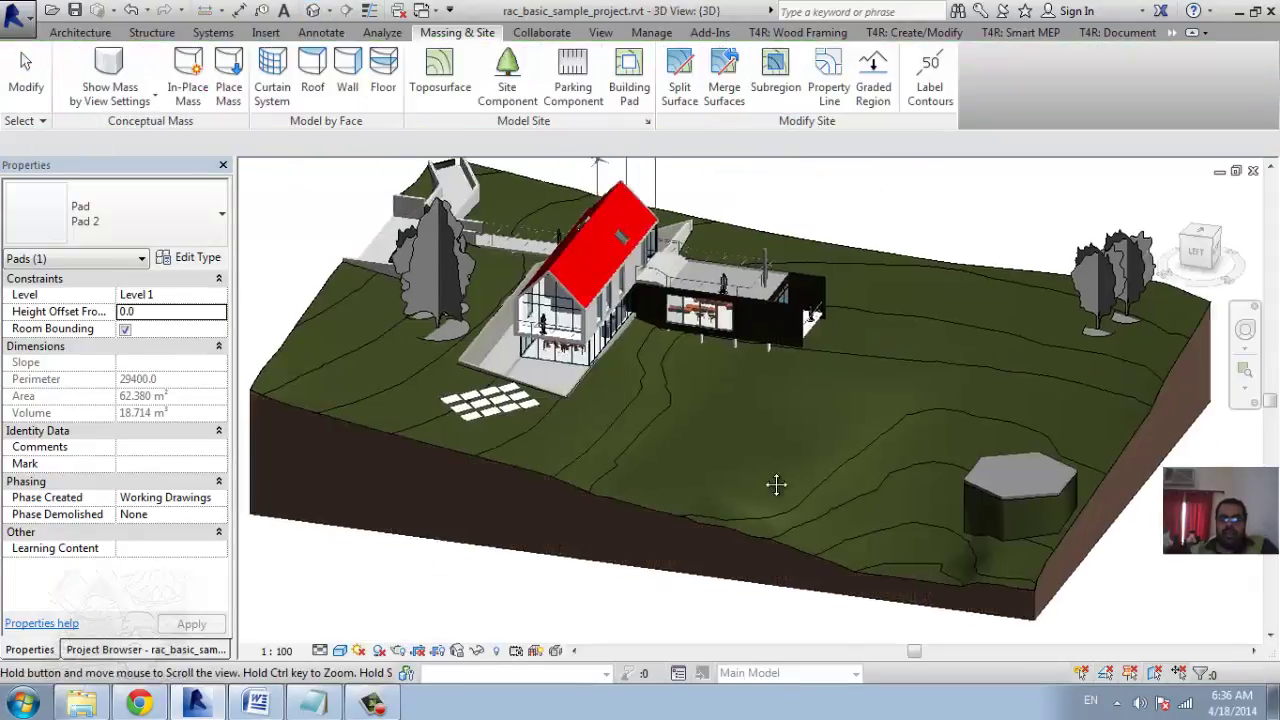
{"action": "scroll", "coordinate": [819, 486], "scroll_direction": "up", "scroll_amount": 3}
{"action": "left_click", "coordinate": [823, 480]}
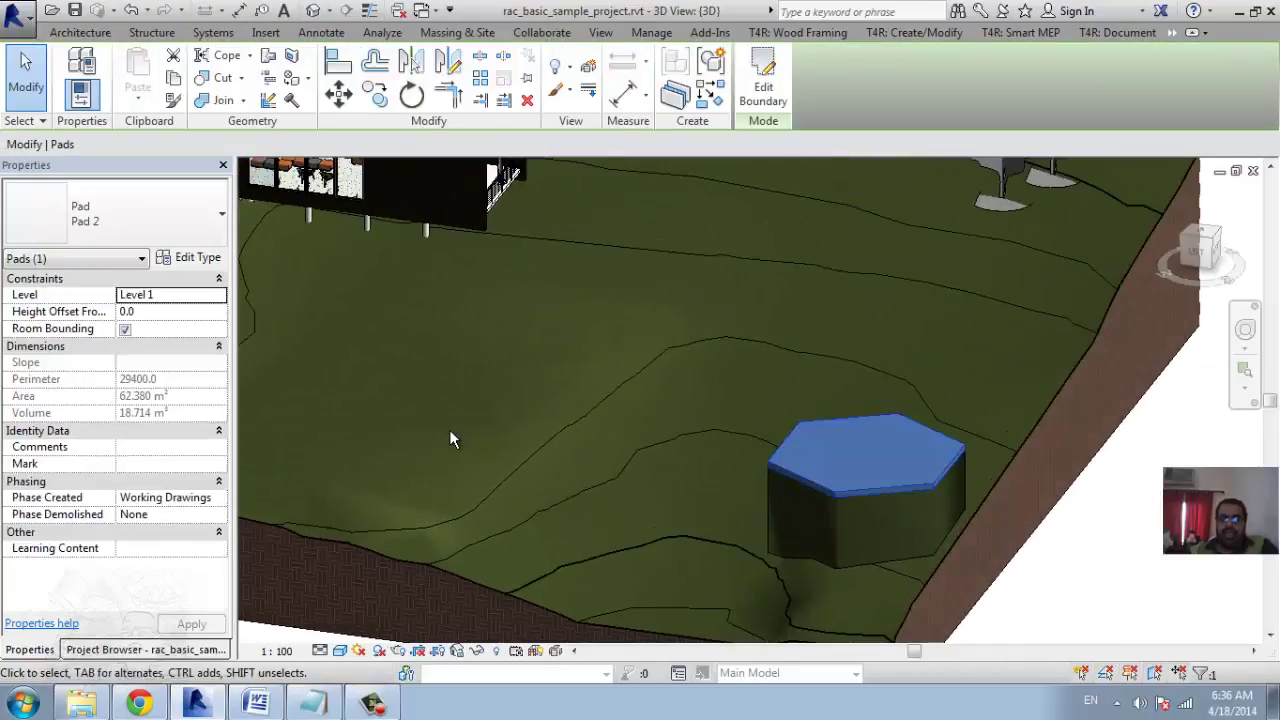
{"action": "left_click", "coordinate": [189, 309]}
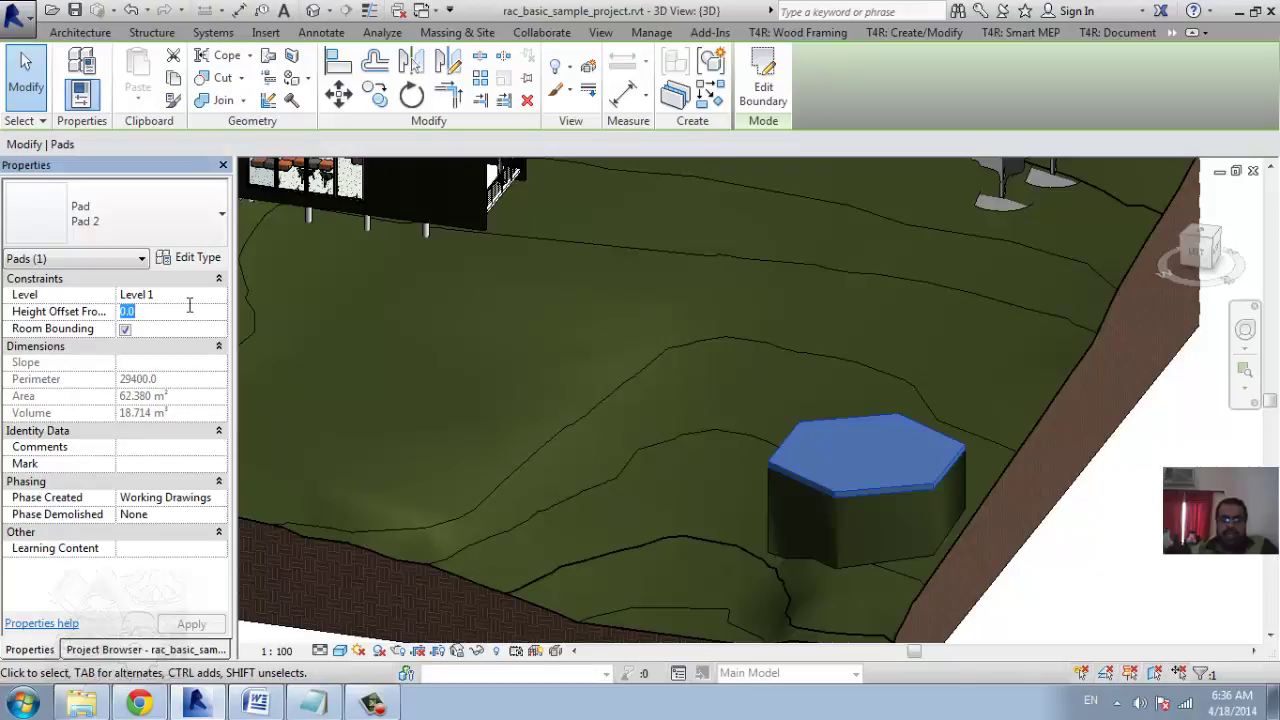
{"action": "type", "text": "-2000"}
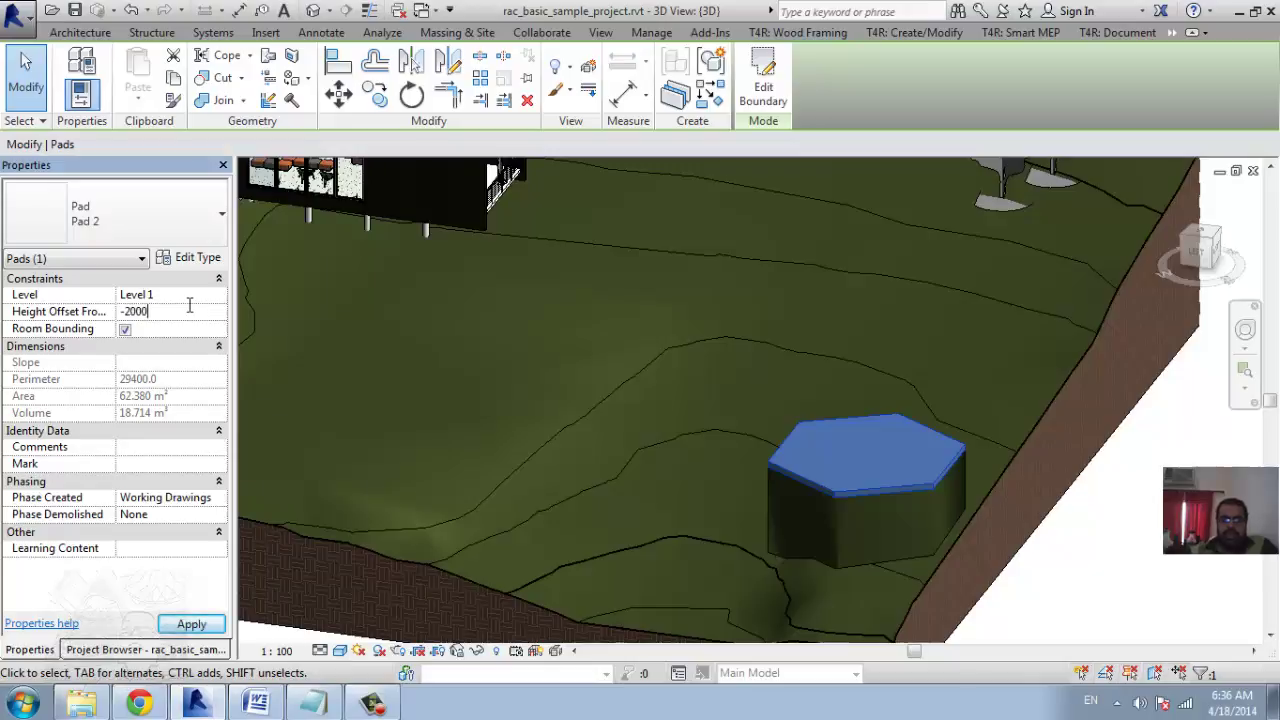
{"action": "key", "text": "Return"}
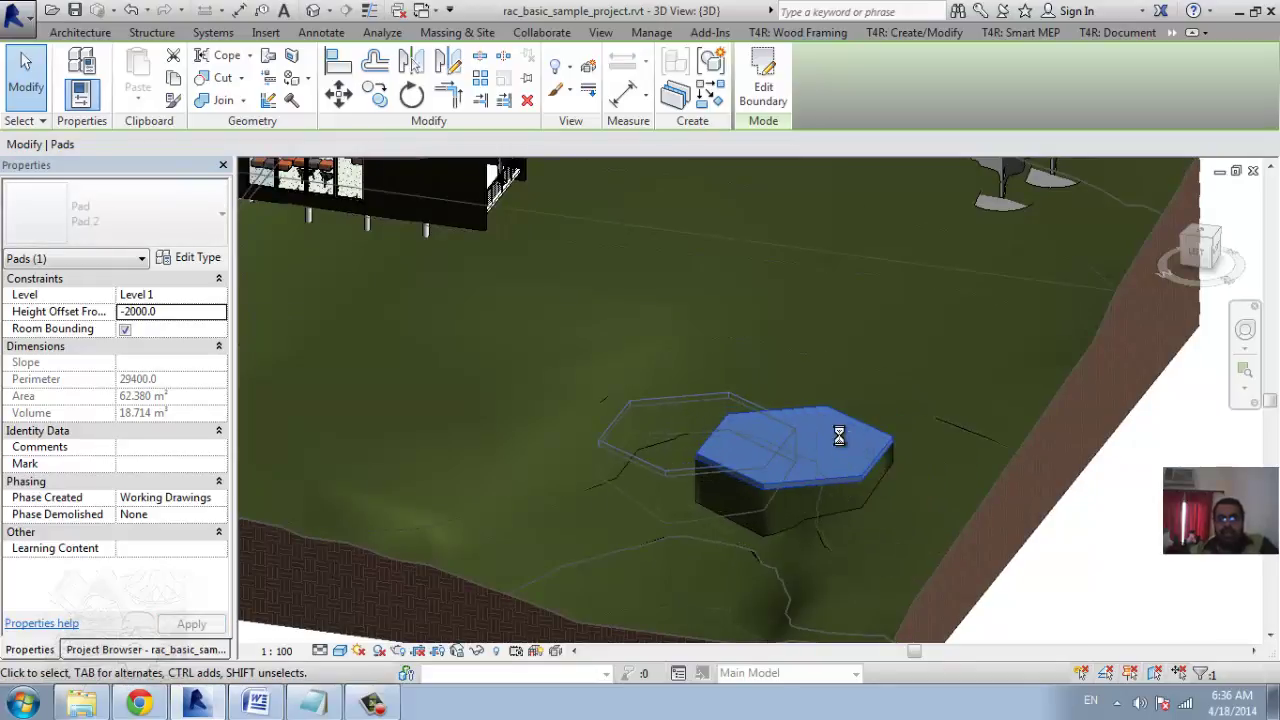
Move the hexagonal pad further left on the site.
{"action": "left_click", "coordinate": [339, 94]}
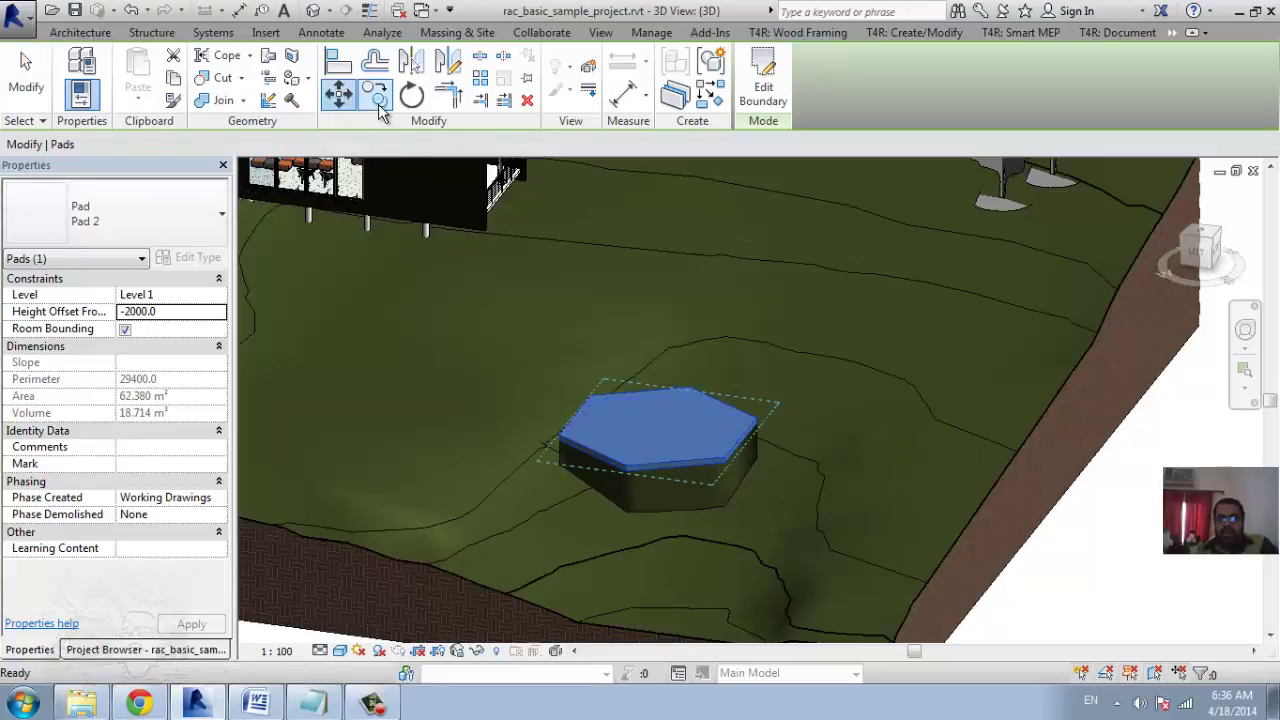
{"action": "left_click", "coordinate": [580, 515]}
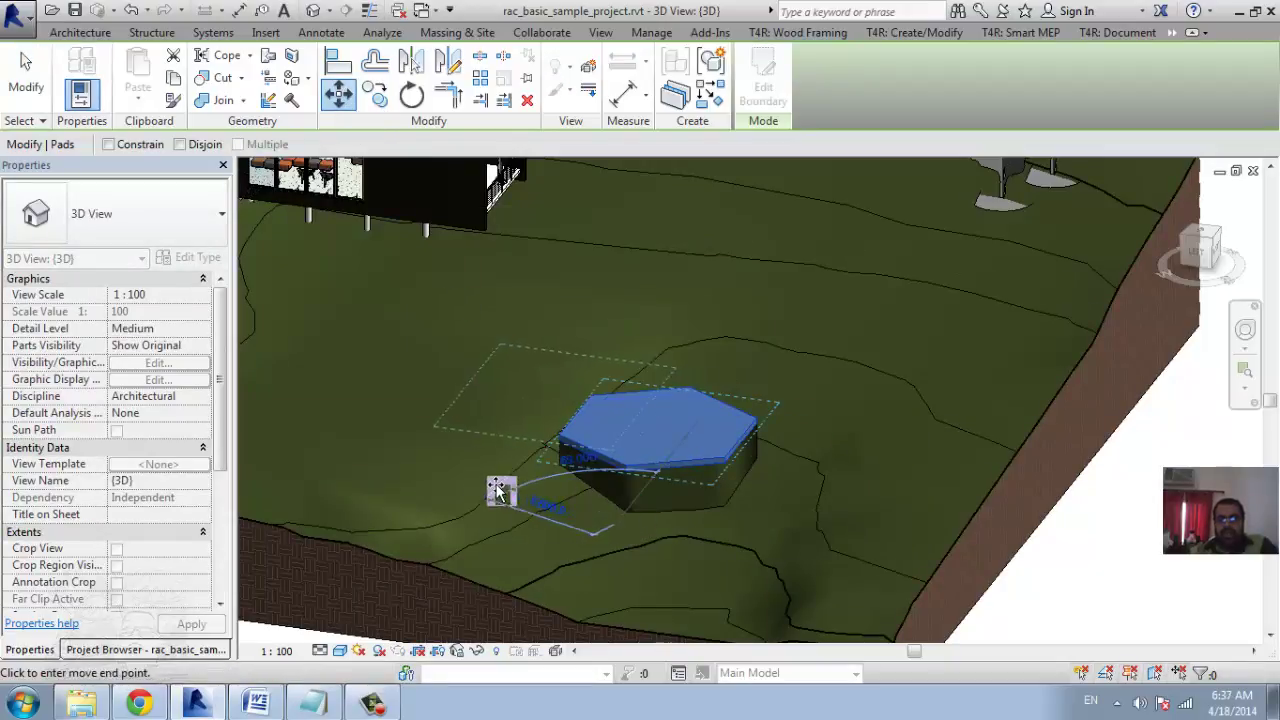
{"action": "left_click", "coordinate": [440, 475]}
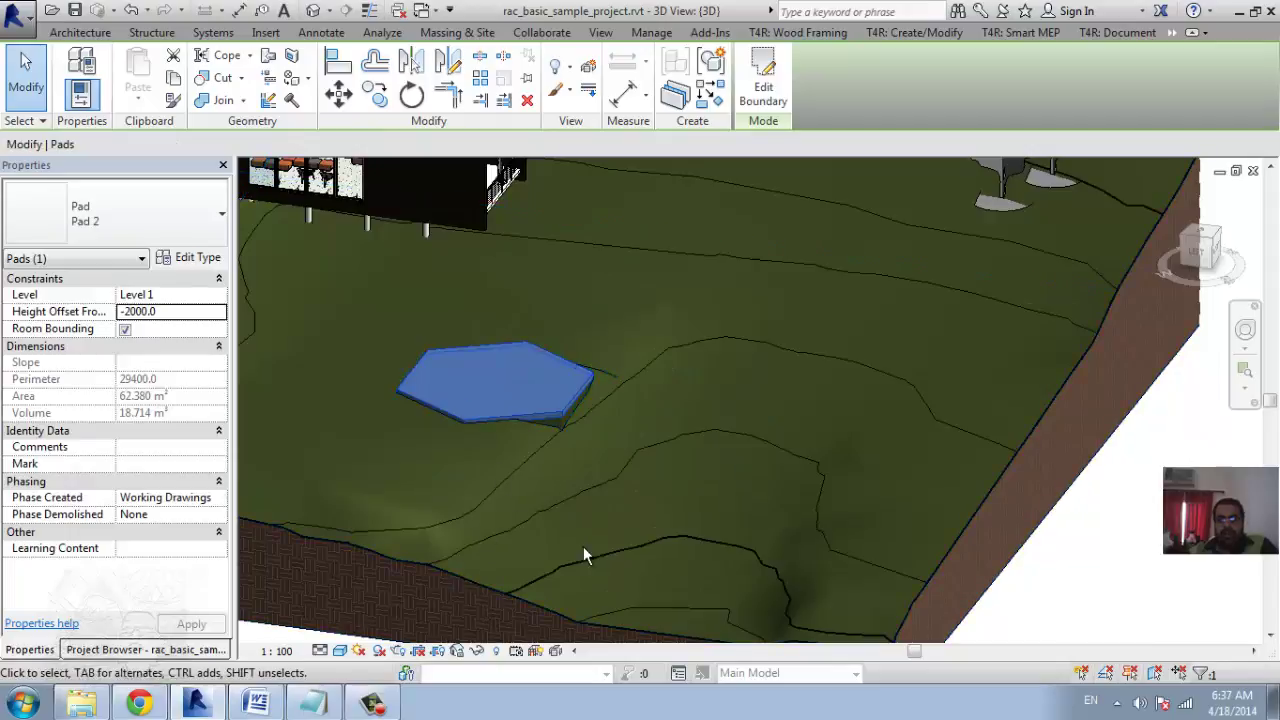
{"action": "middle_click_drag", "start_coordinate": [423, 357], "coordinate": [528, 385]}
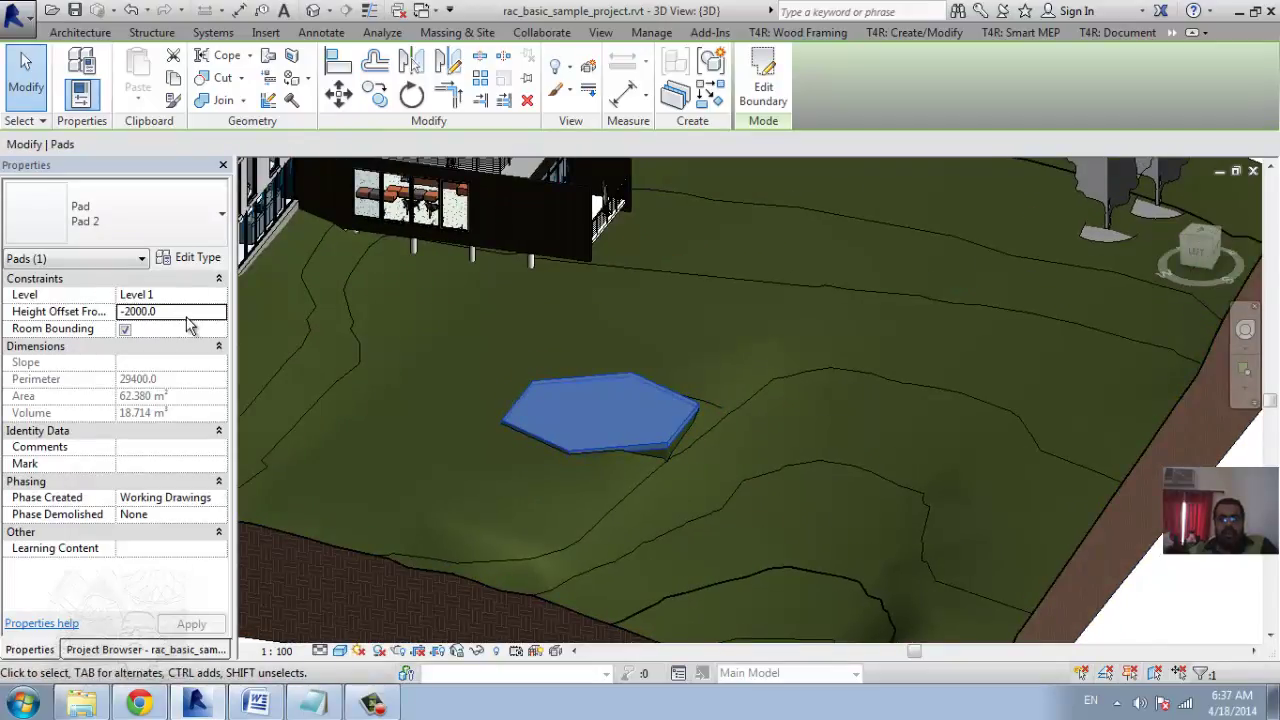
Change the pad's Height Offset to -4000 and deselect it.
{"action": "left_click", "coordinate": [176, 312]}
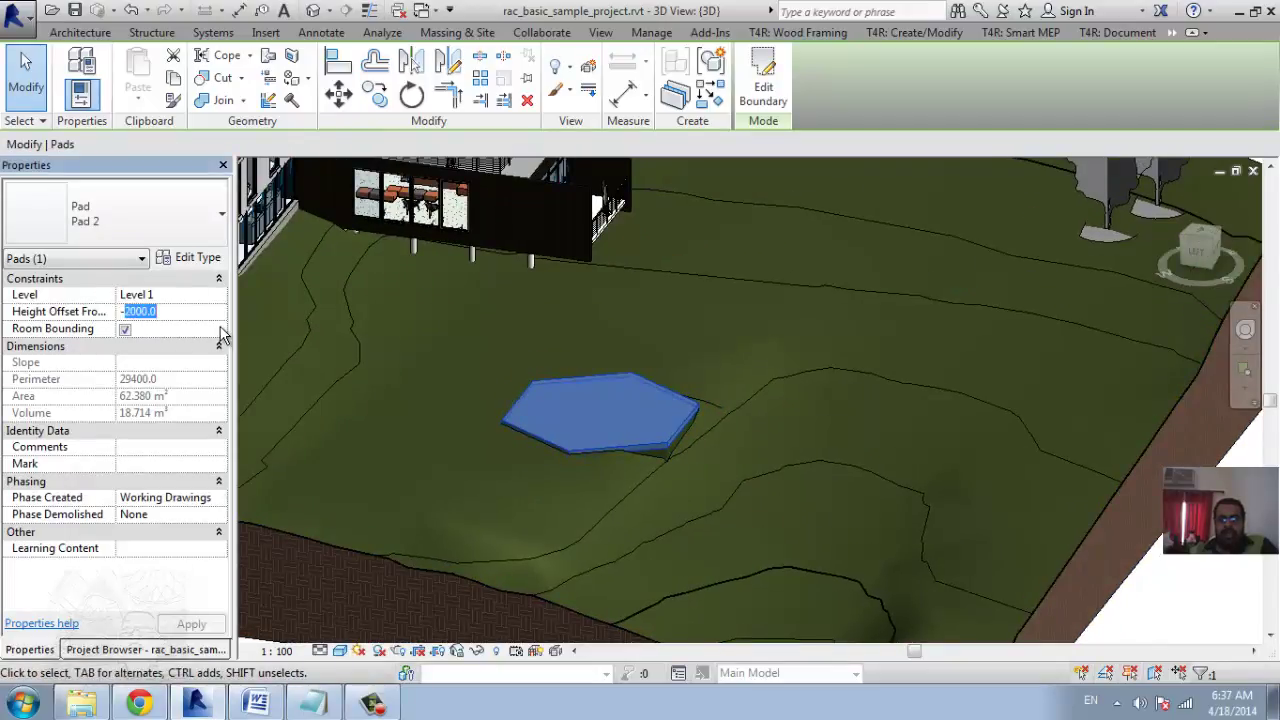
{"action": "type", "text": "-4"}
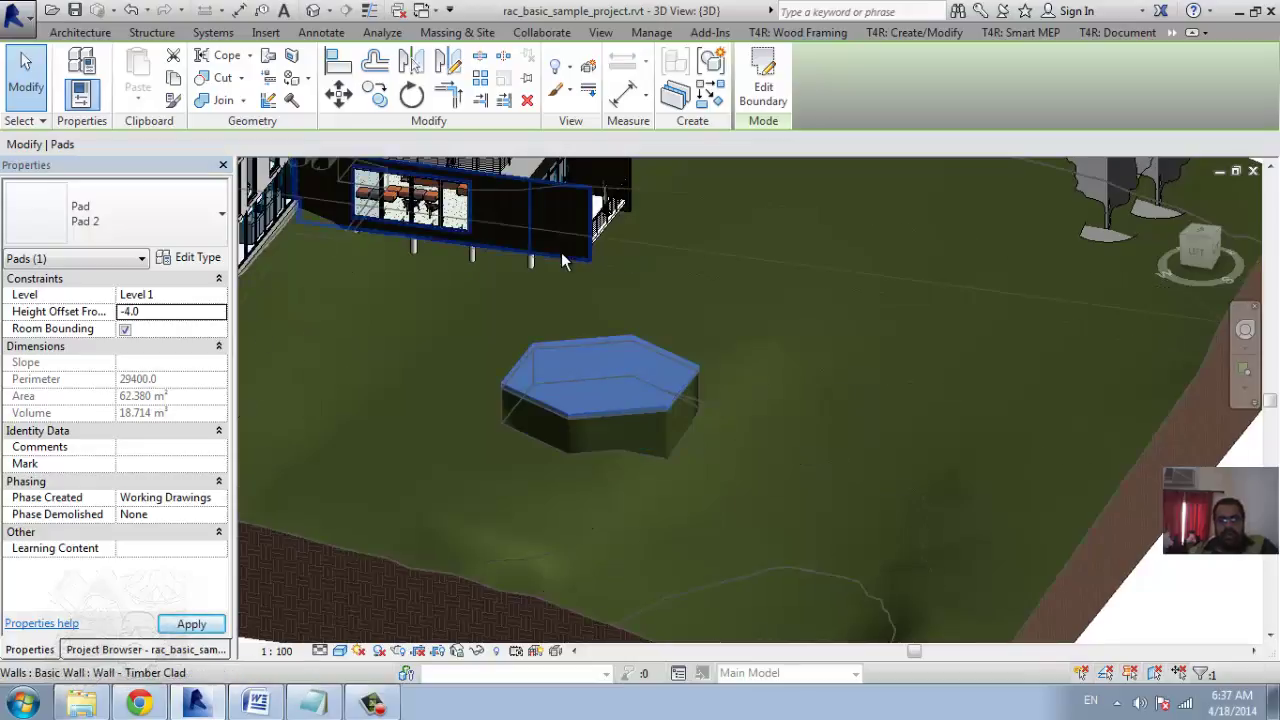
{"action": "left_click", "coordinate": [165, 313]}
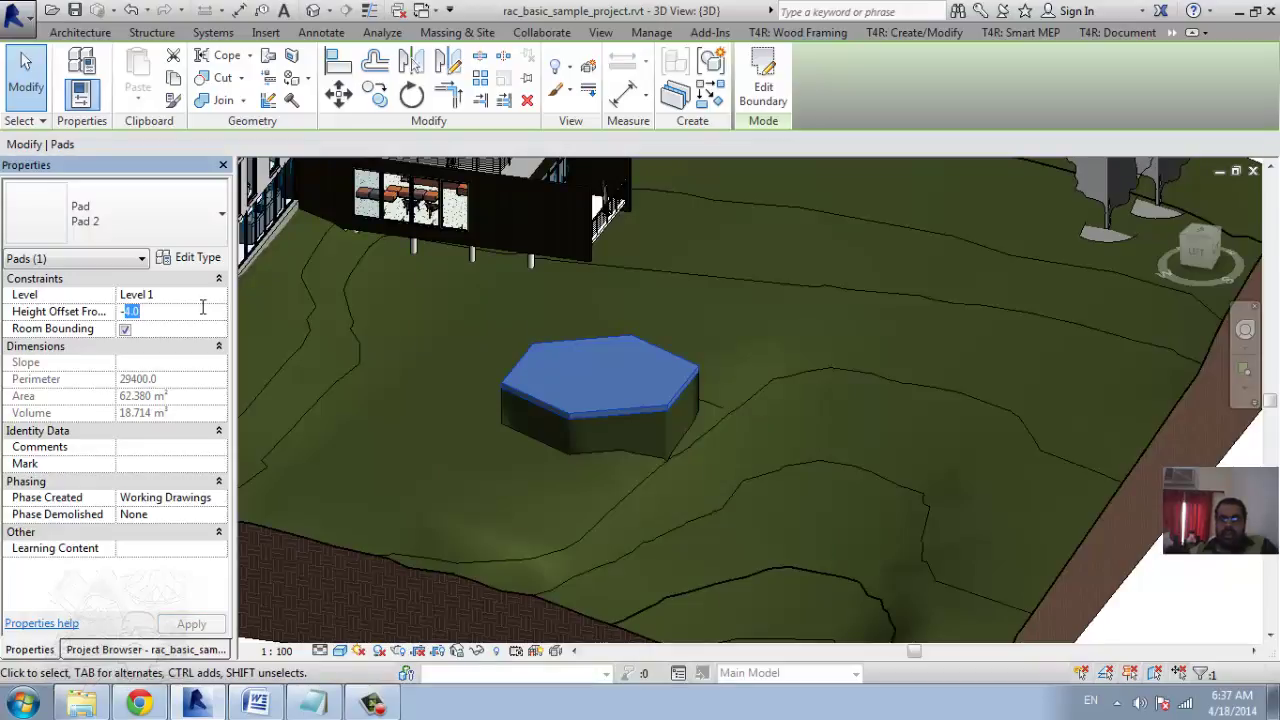
{"action": "type", "text": "-400"}
{"action": "key", "text": "Return"}
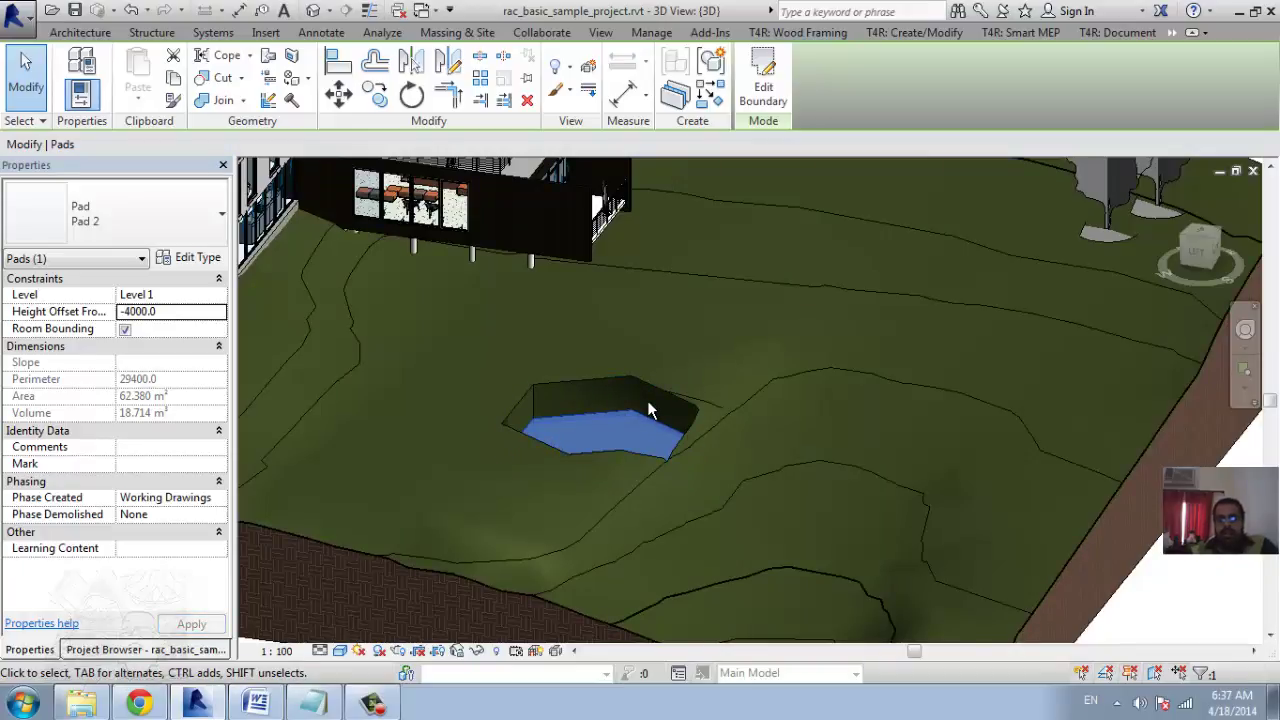
{"action": "key", "text": "Escape"}
On the Level 1 plan, draw a six-sided inscribed-polygon ring of walls in the terrain.
{"action": "key", "text": "ctrl+Tab"}
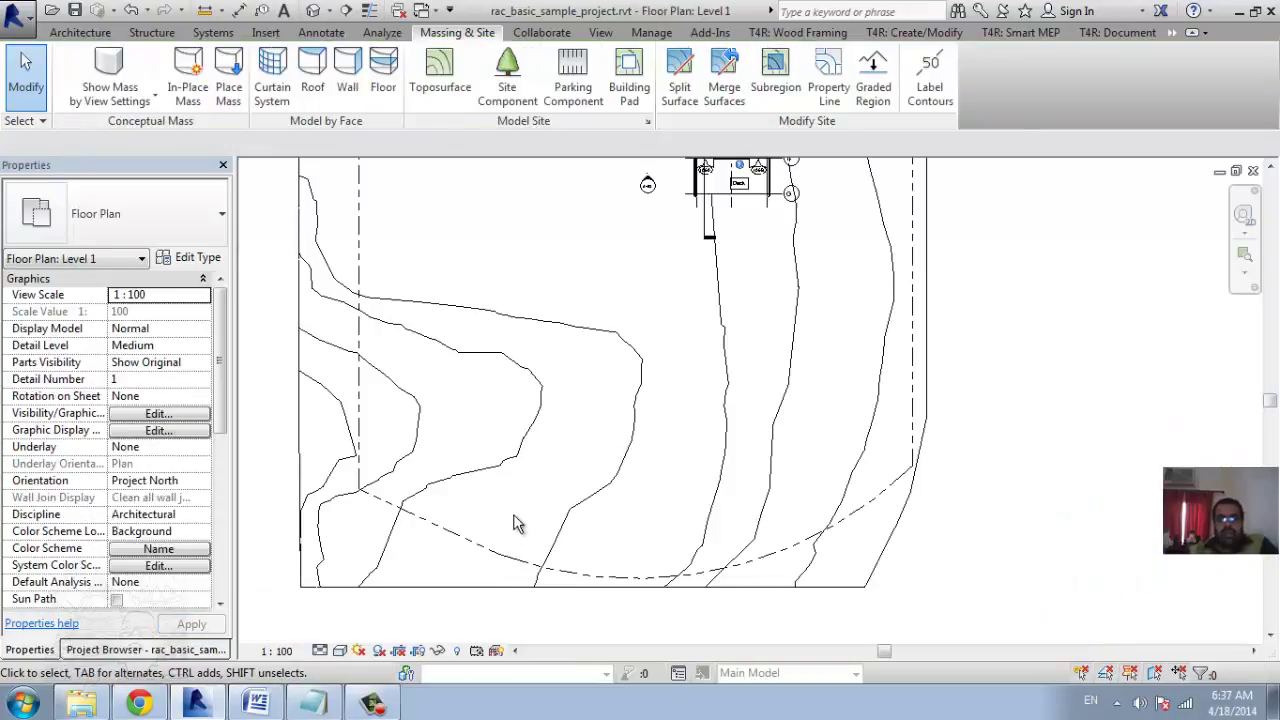
{"action": "middle_click_drag", "start_coordinate": [371, 408], "coordinate": [483, 419]}
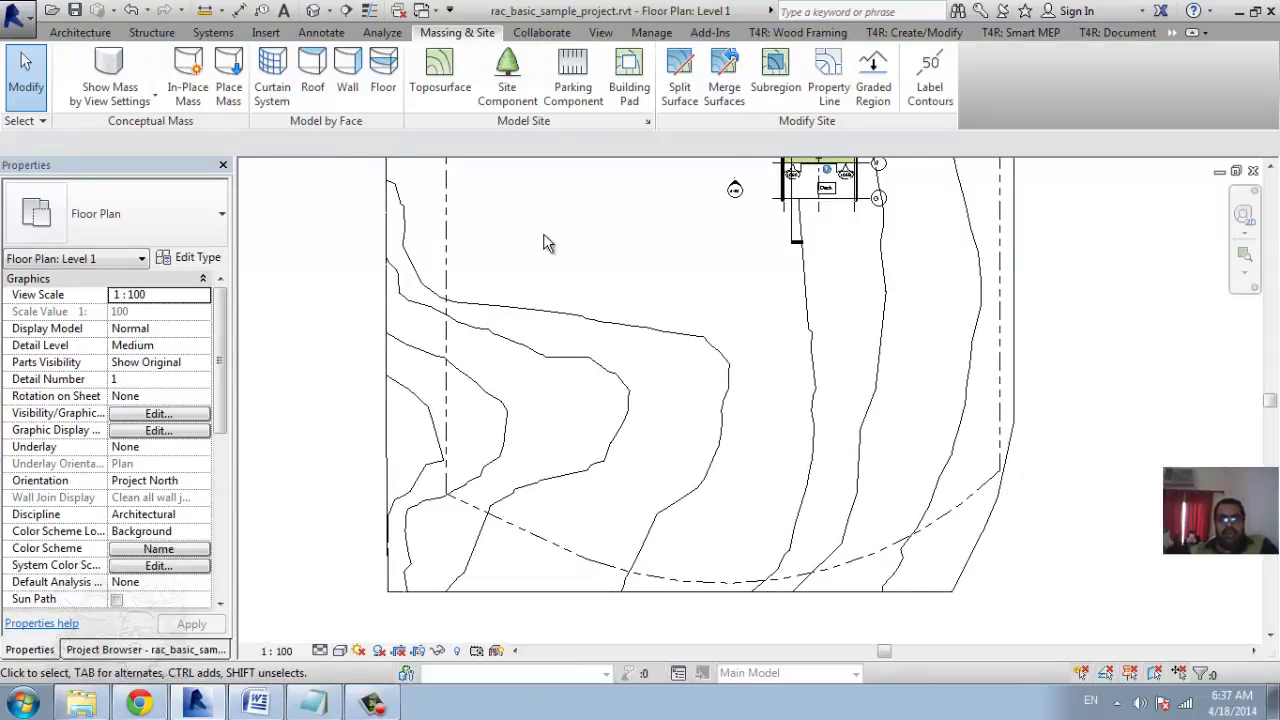
{"action": "key", "text": "w"}
{"action": "key", "text": "a"}
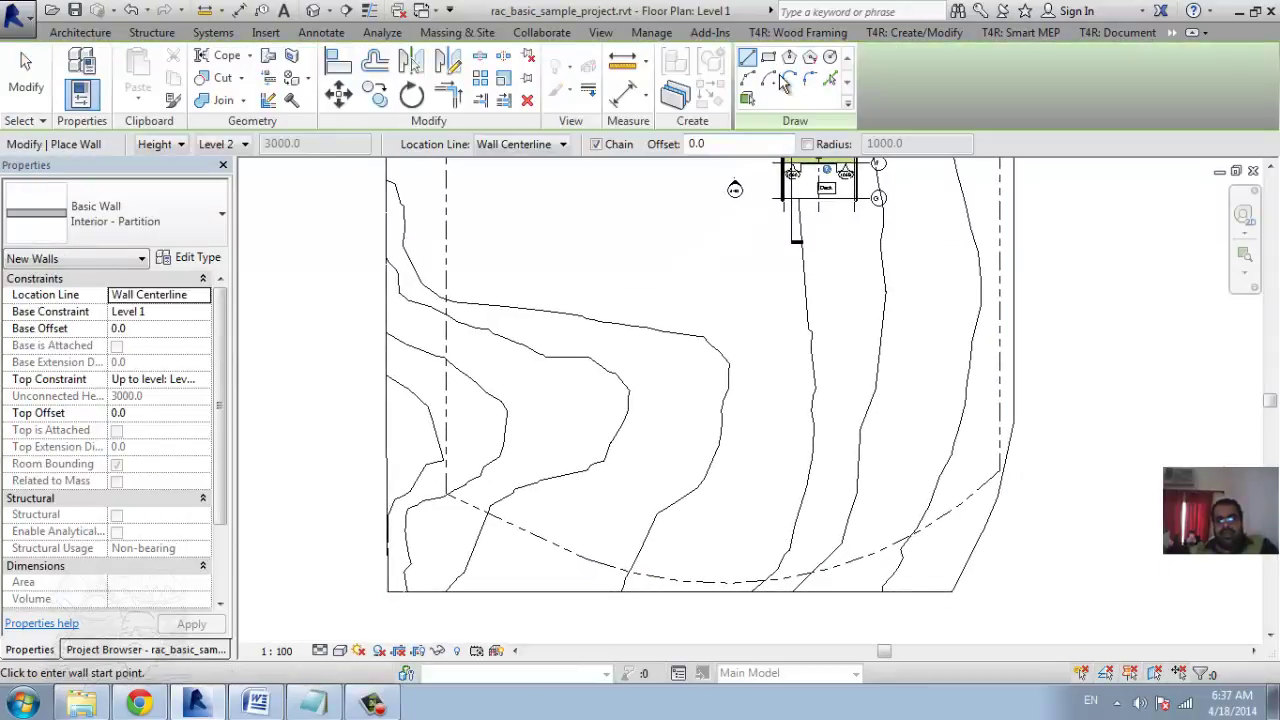
{"action": "left_click", "coordinate": [789, 57]}
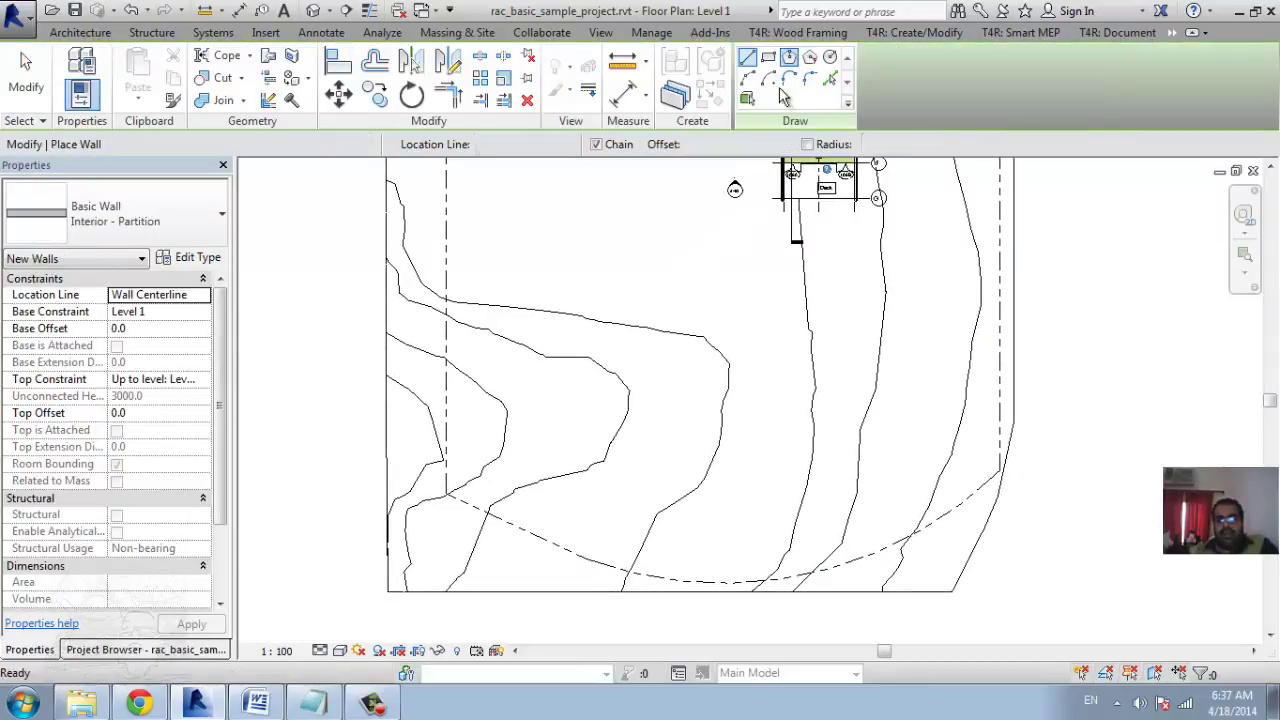
{"action": "left_click", "coordinate": [562, 417]}
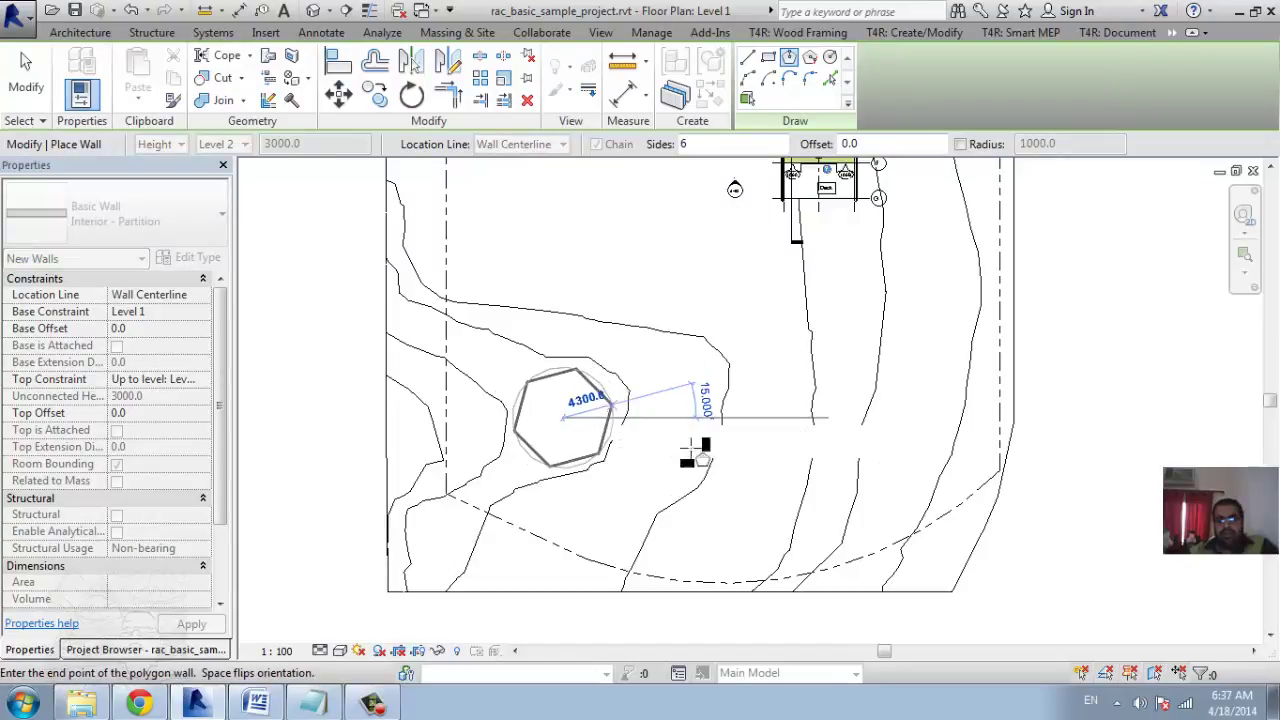
{"action": "left_click", "coordinate": [697, 455]}
Create a building pad by picking all six hexagon walls as its boundary.
{"action": "left_click", "coordinate": [457, 32]}
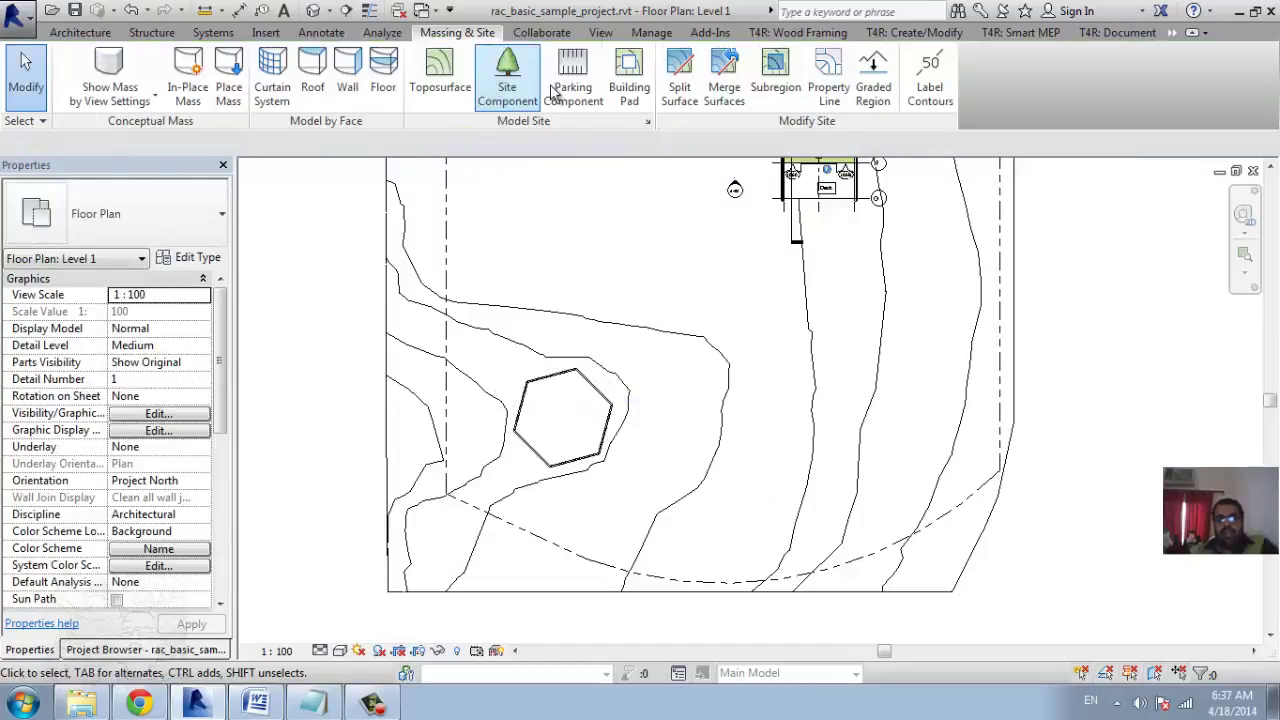
{"action": "left_click", "coordinate": [638, 95]}
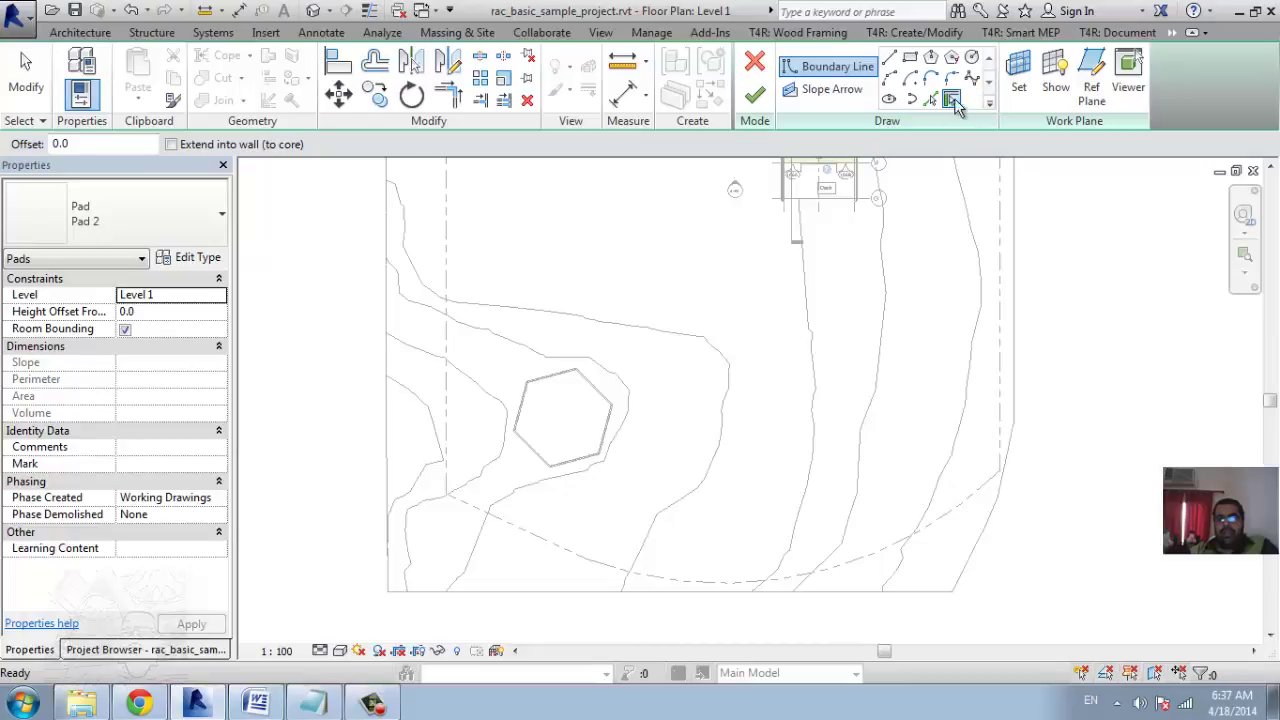
{"action": "left_click", "coordinate": [540, 462]}
{"action": "left_click", "coordinate": [578, 462]}
{"action": "left_click", "coordinate": [606, 432]}
{"action": "left_click", "coordinate": [596, 390]}
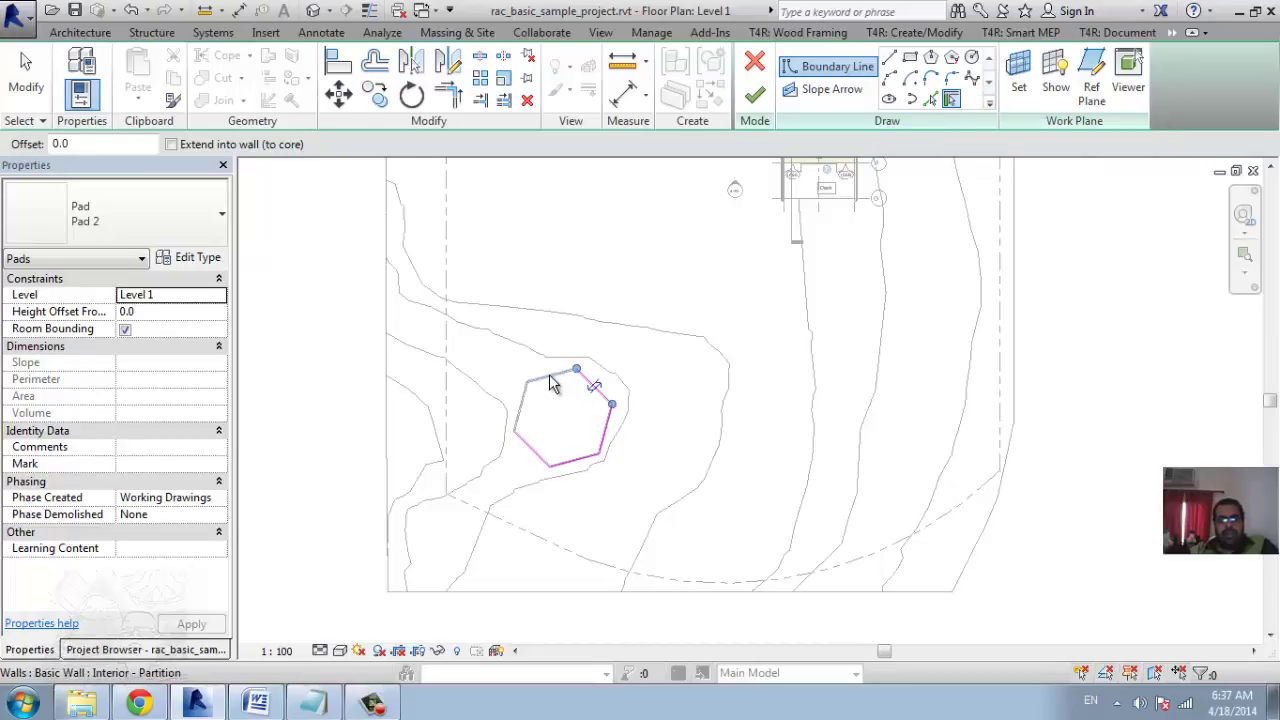
{"action": "left_click", "coordinate": [553, 383]}
{"action": "left_click", "coordinate": [523, 415]}
{"action": "left_click", "coordinate": [755, 95]}
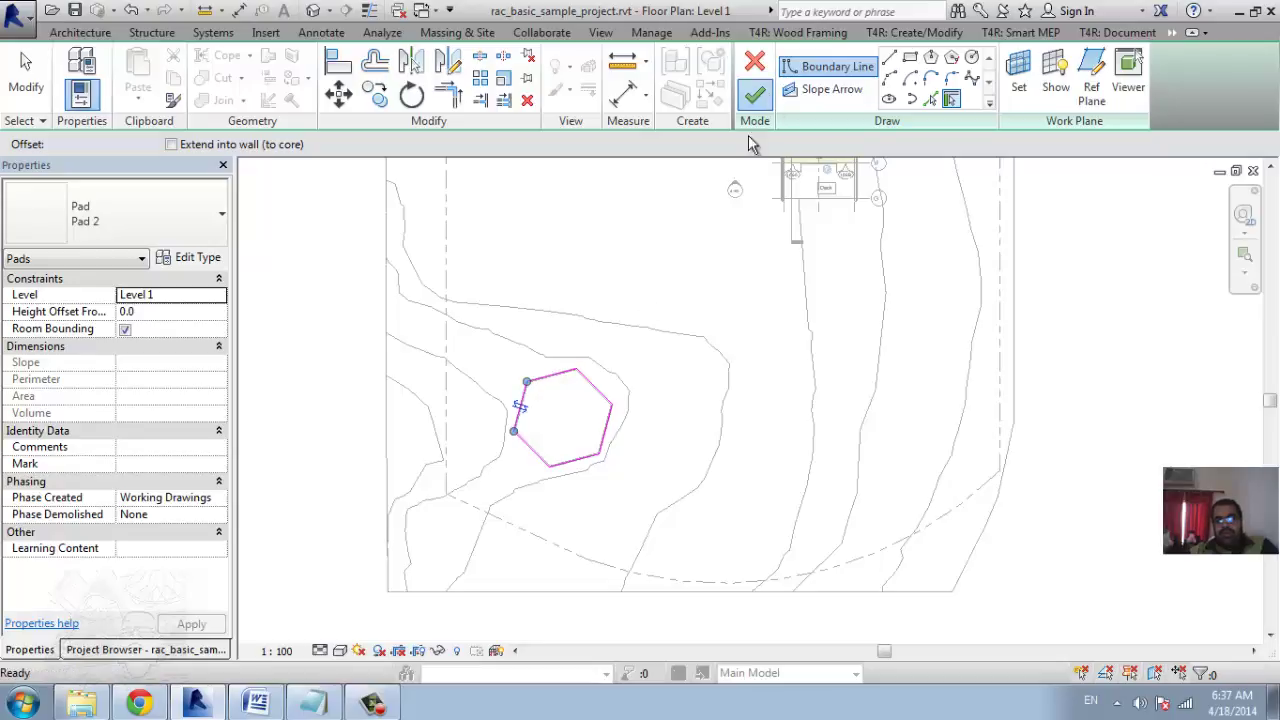
In 3D, select all six hexagon walls and set their Base Offset to -2000.
{"action": "left_click", "coordinate": [313, 10]}
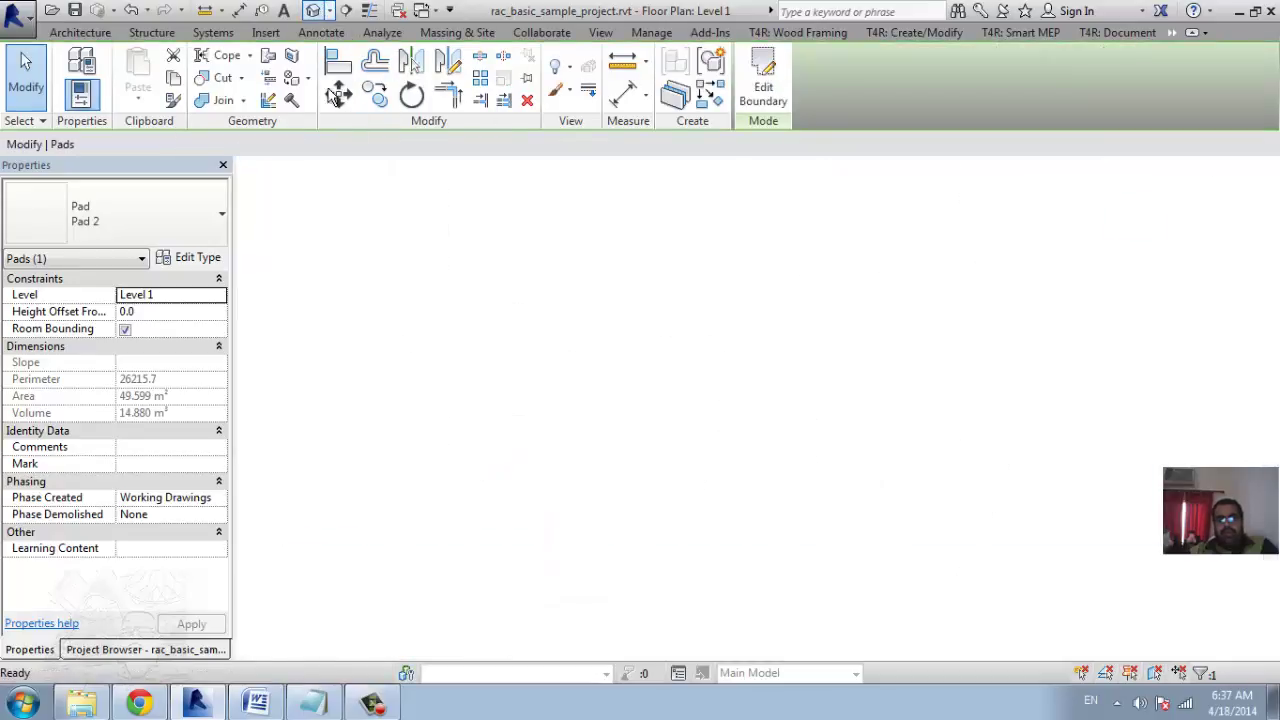
{"action": "middle_click_drag", "start_coordinate": [867, 535], "coordinate": [639, 506]}
{"action": "scroll", "coordinate": [582, 492], "scroll_direction": "up", "scroll_amount": 3}
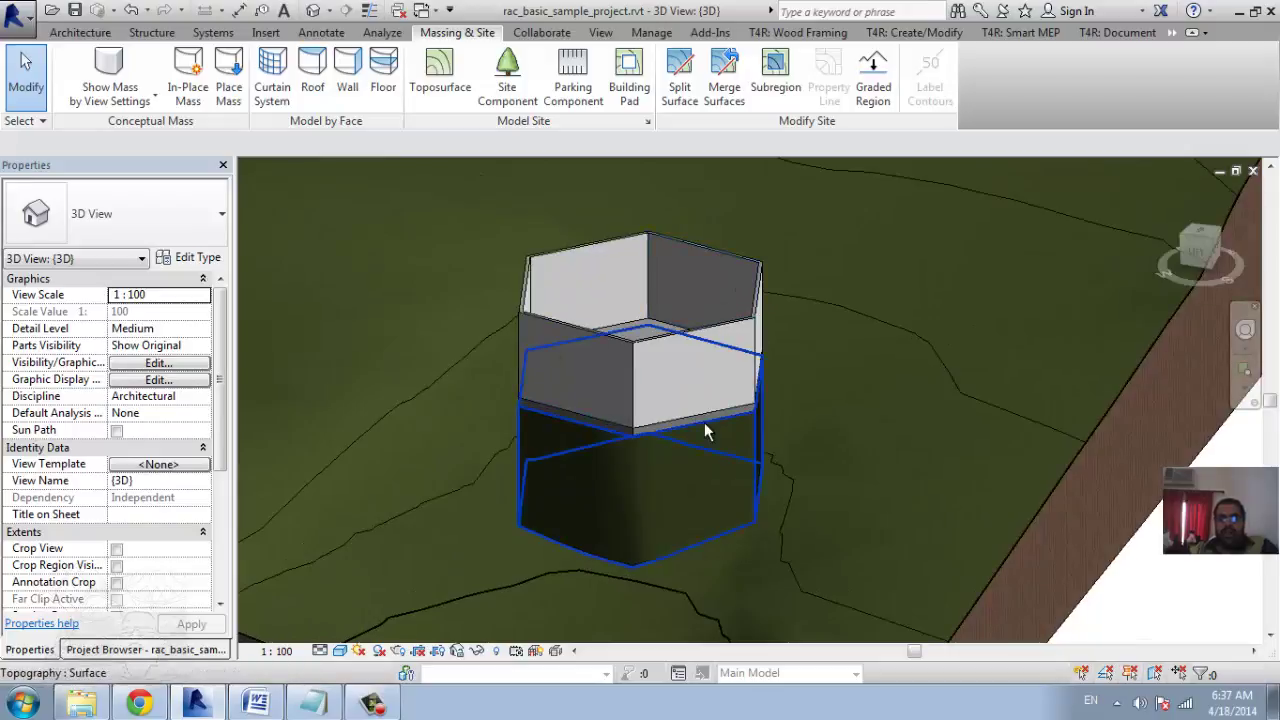
{"action": "left_click", "coordinate": [607, 340]}
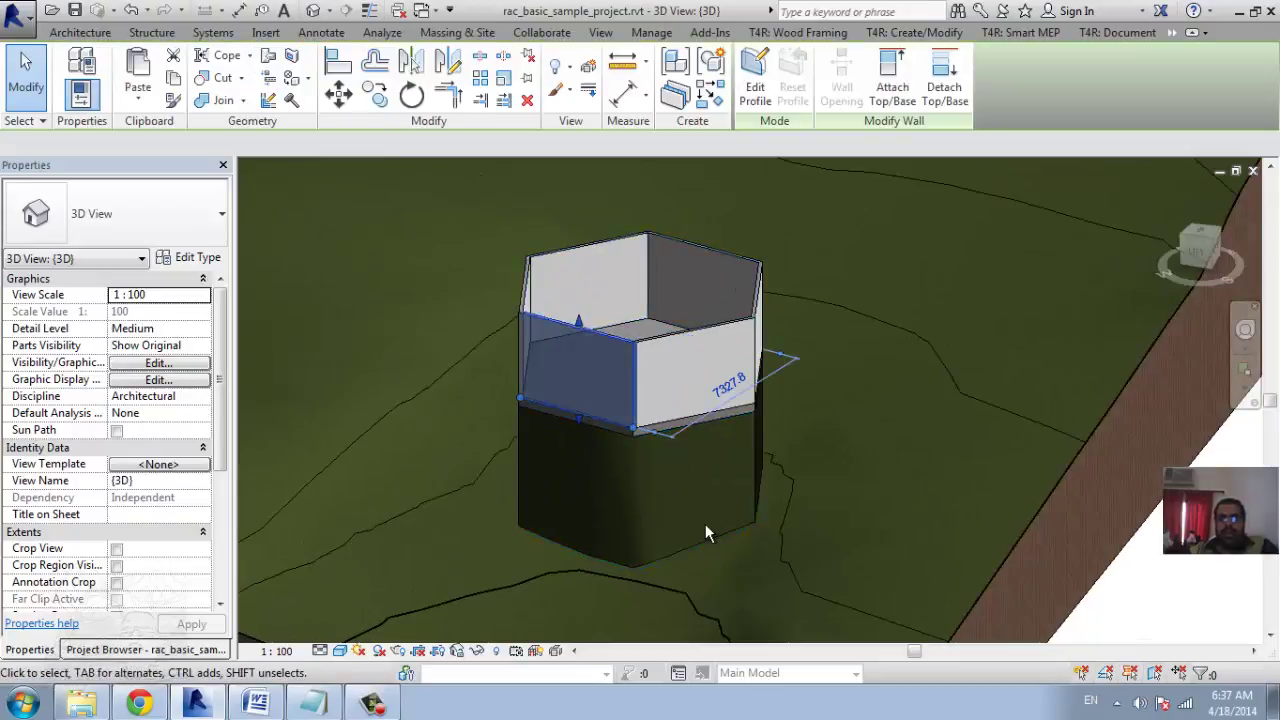
{"action": "key", "text": "Down"}
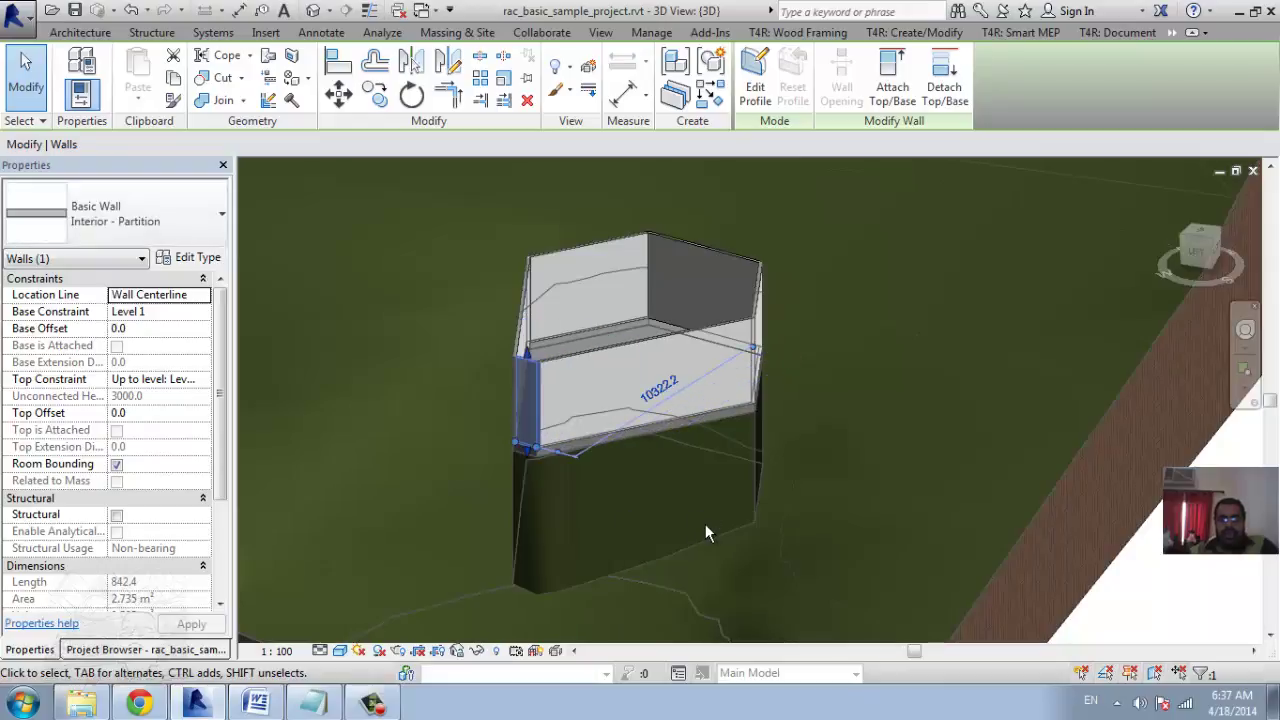
{"action": "left_click", "coordinate": [650, 325], "text": "ctrl"}
{"action": "left_click", "coordinate": [524, 305], "text": "ctrl"}
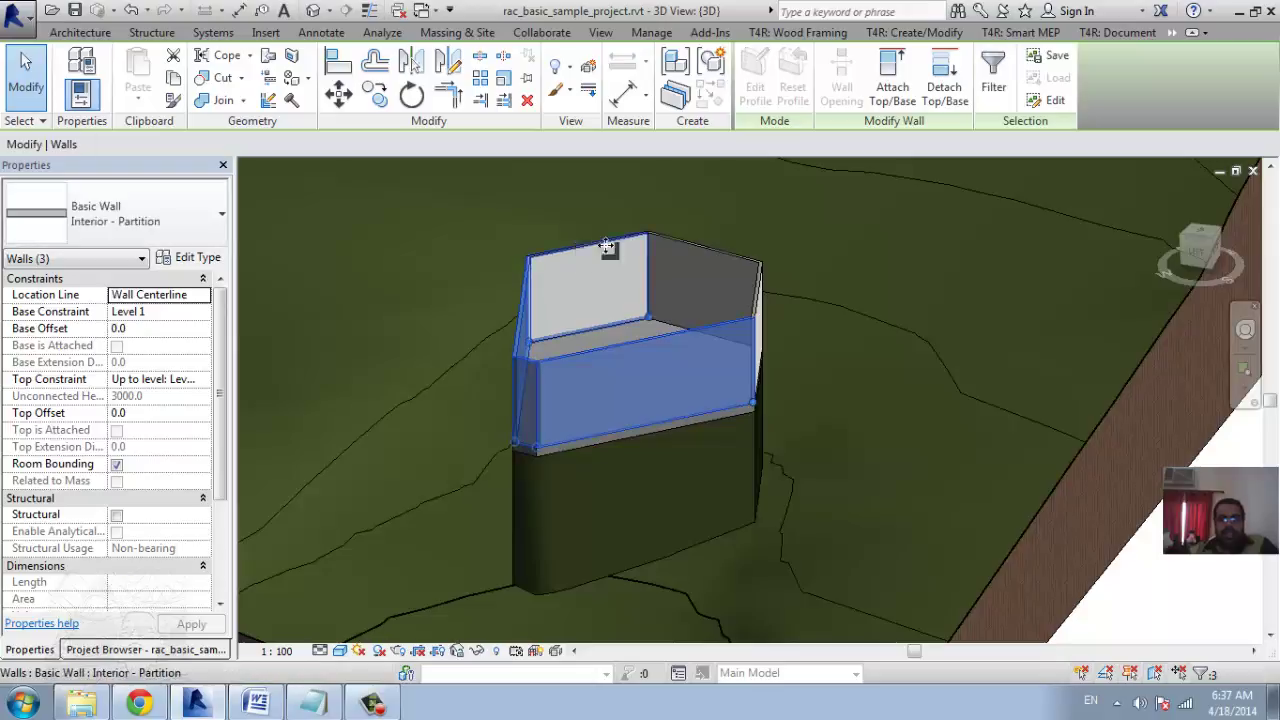
{"action": "left_click", "coordinate": [605, 252], "text": "ctrl"}
{"action": "left_click", "coordinate": [685, 248], "text": "ctrl"}
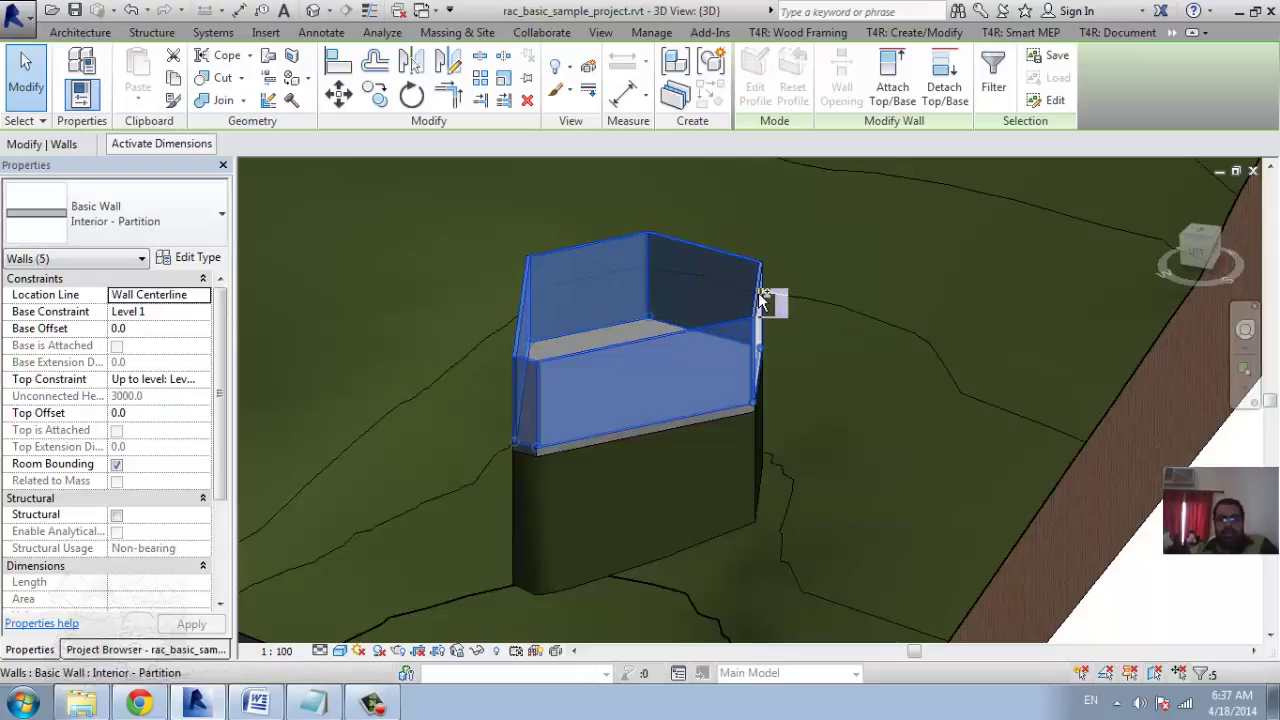
{"action": "left_click", "coordinate": [763, 300], "text": "ctrl"}
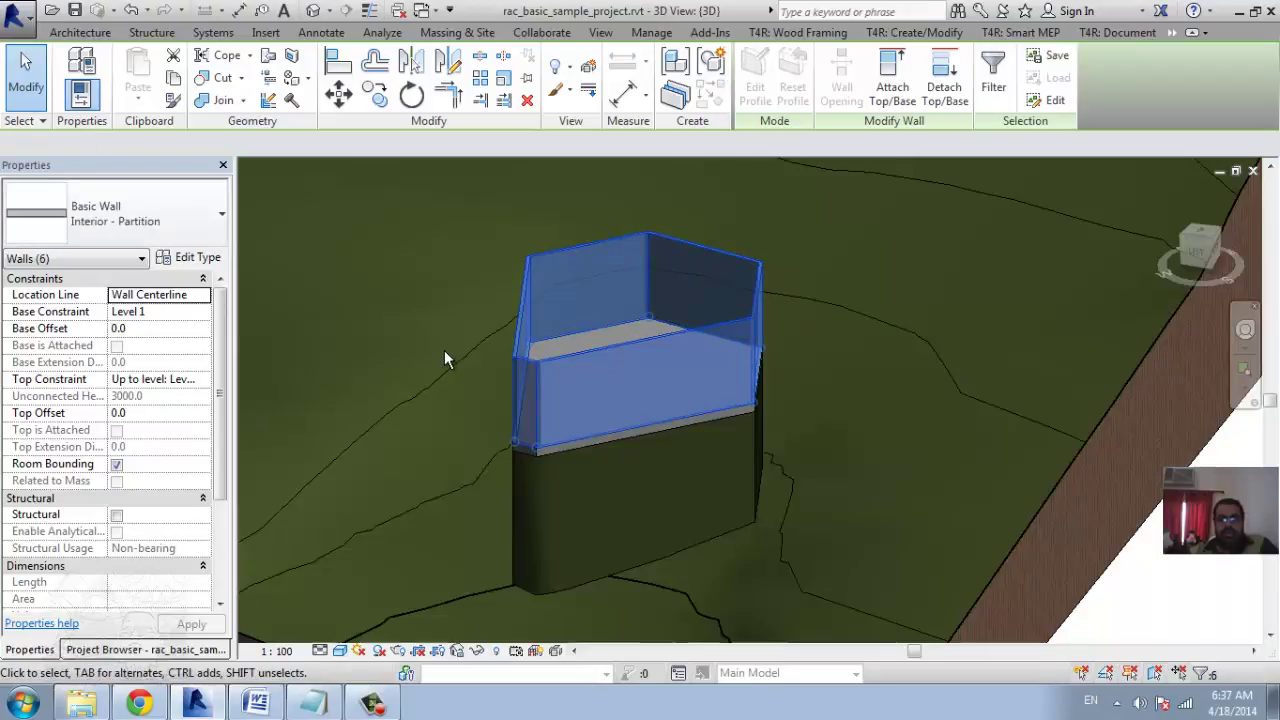
{"action": "left_click", "coordinate": [137, 328]}
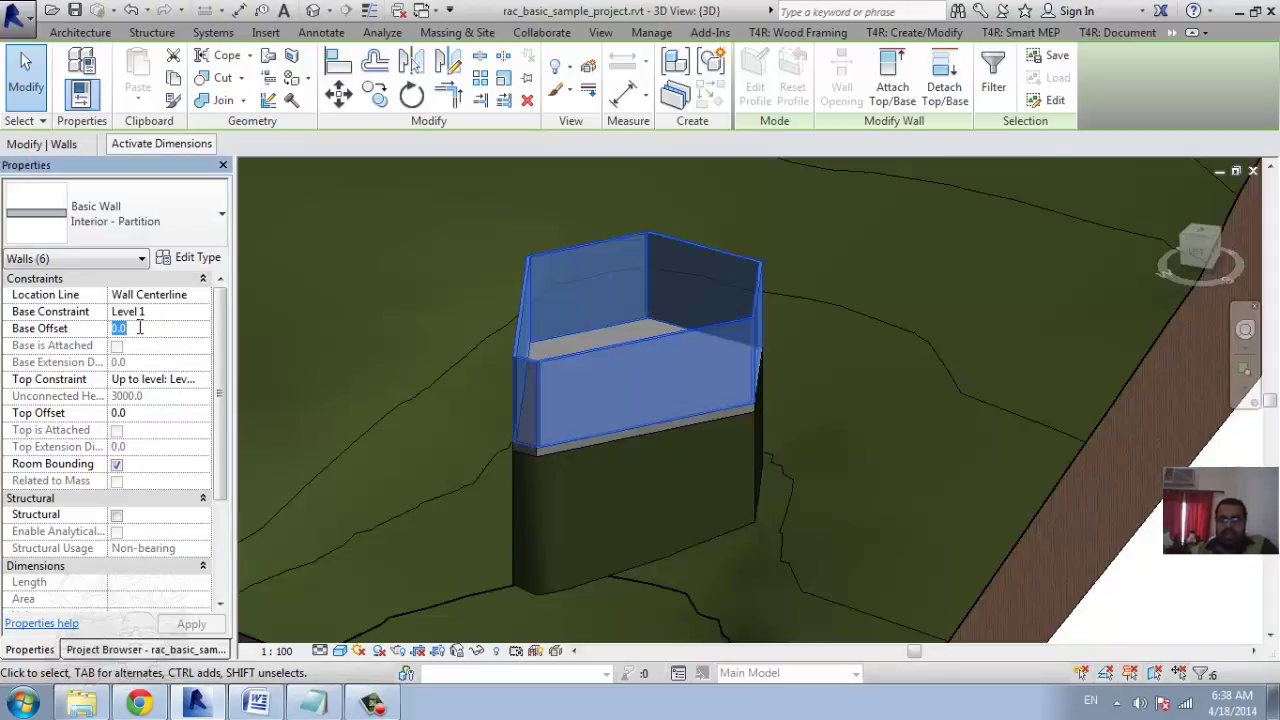
{"action": "type", "text": "-2000"}
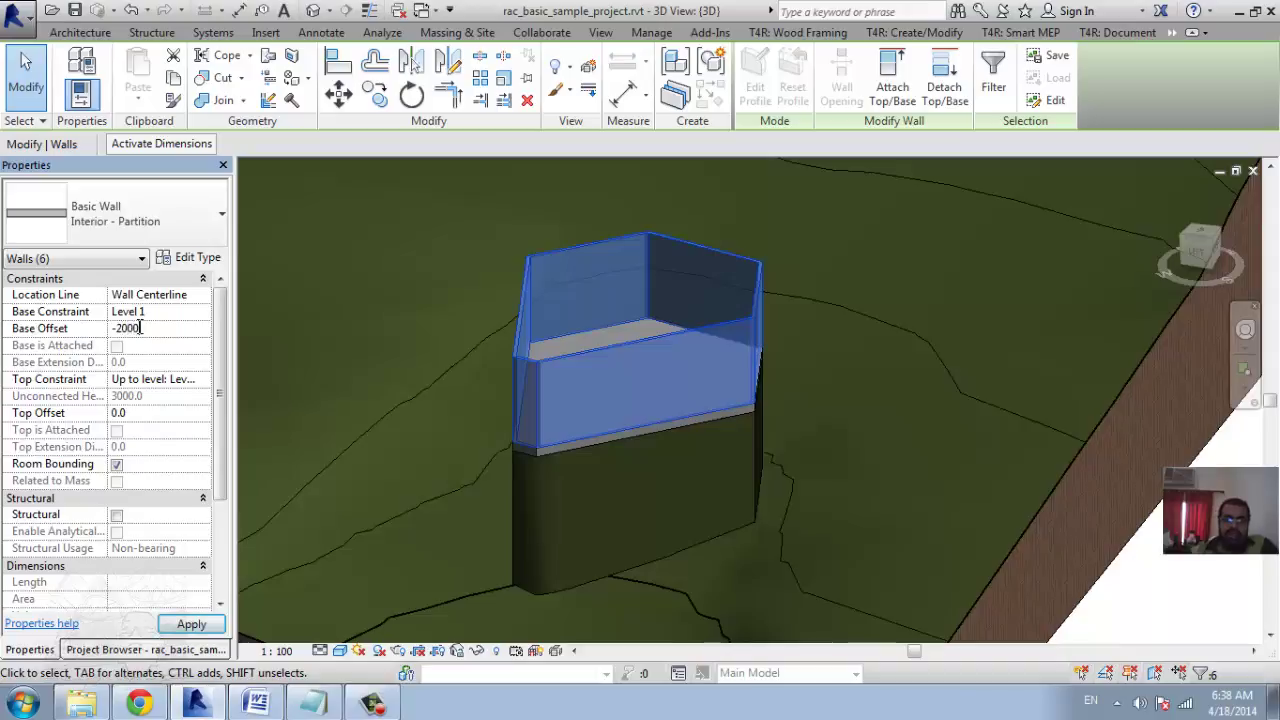
{"action": "key", "text": "Return"}
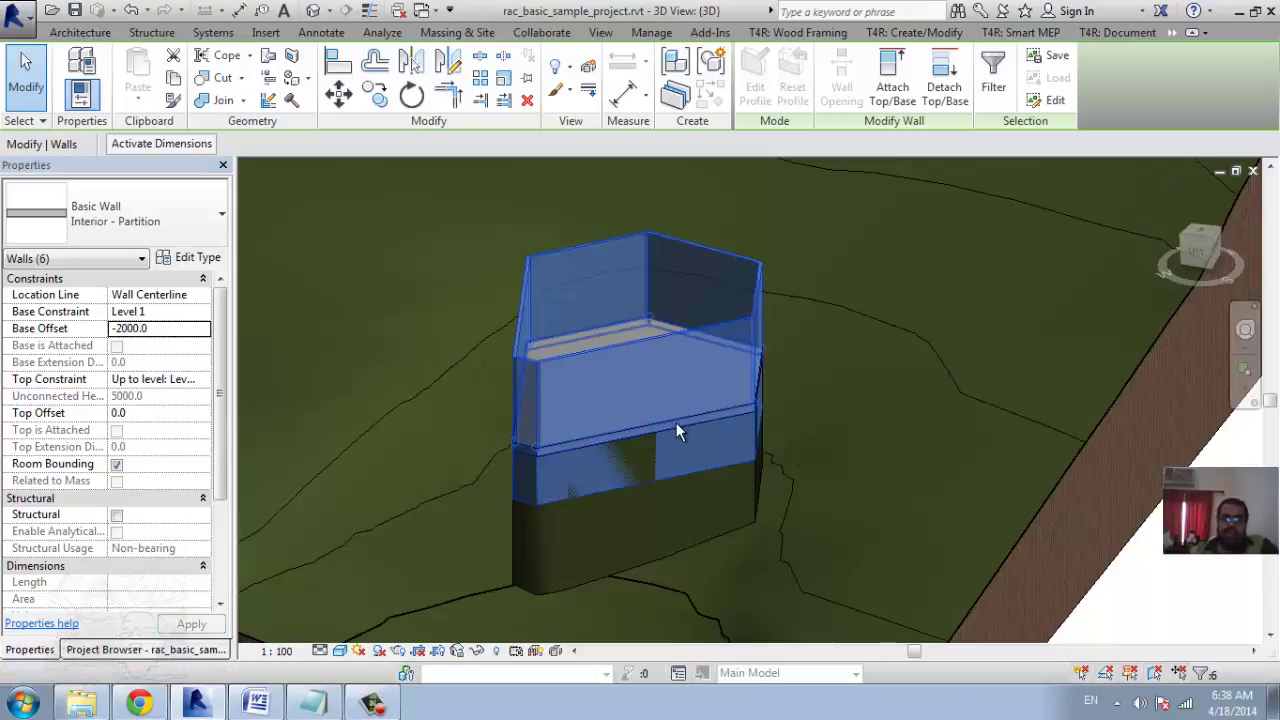
Set the pad inside the walls to Height Offset -2000 and review it within the site.
{"action": "left_click", "coordinate": [676, 423]}
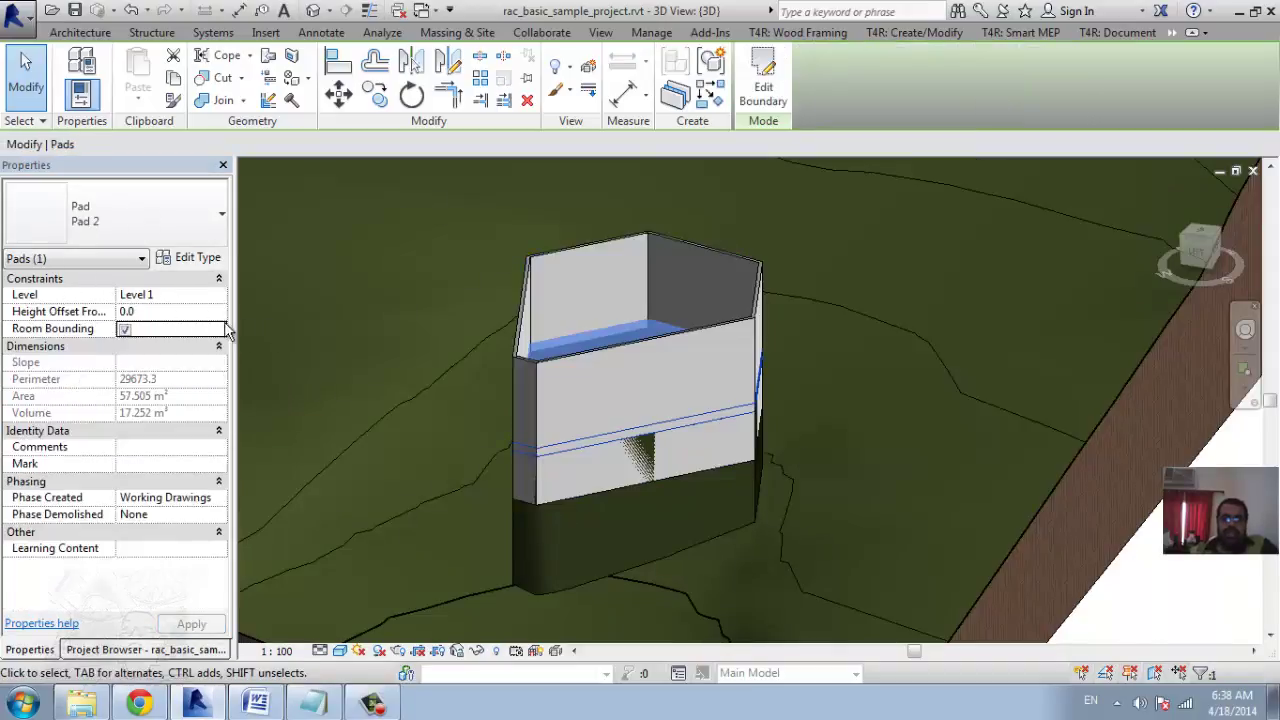
{"action": "left_click", "coordinate": [195, 307]}
{"action": "type", "text": "-200"}
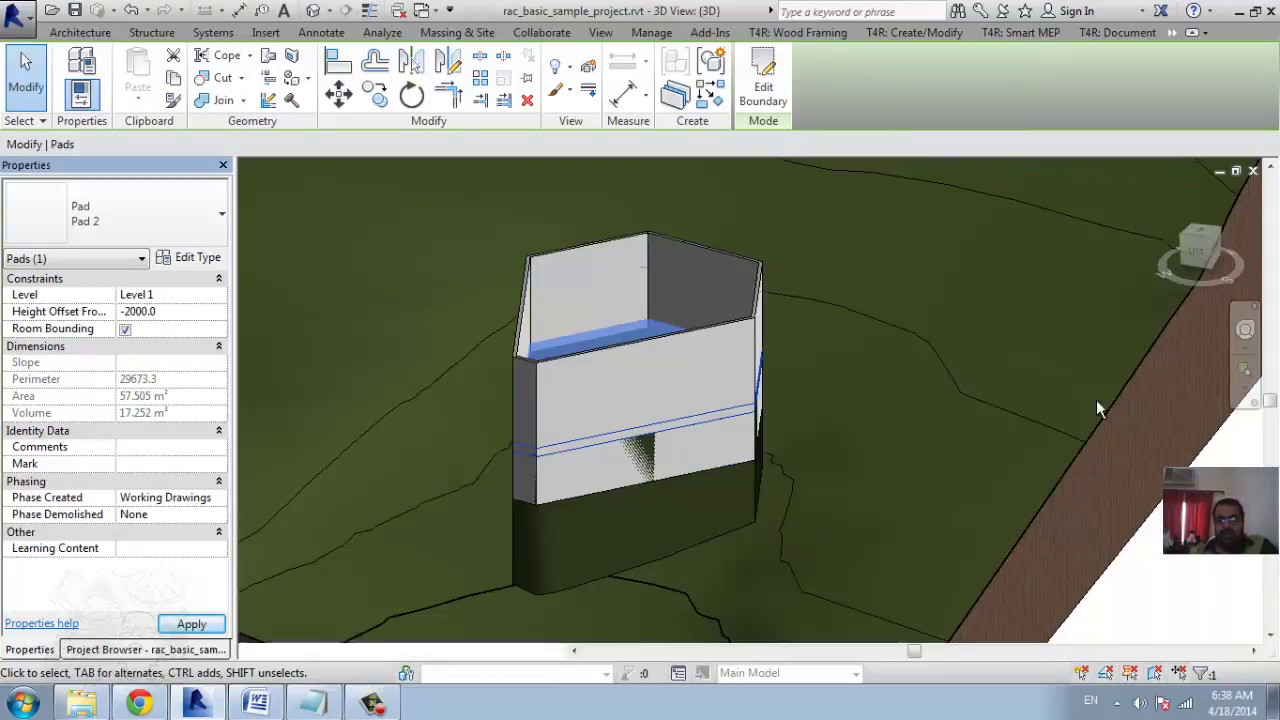
{"action": "middle_click_drag", "start_coordinate": [600, 463], "coordinate": [828, 417]}
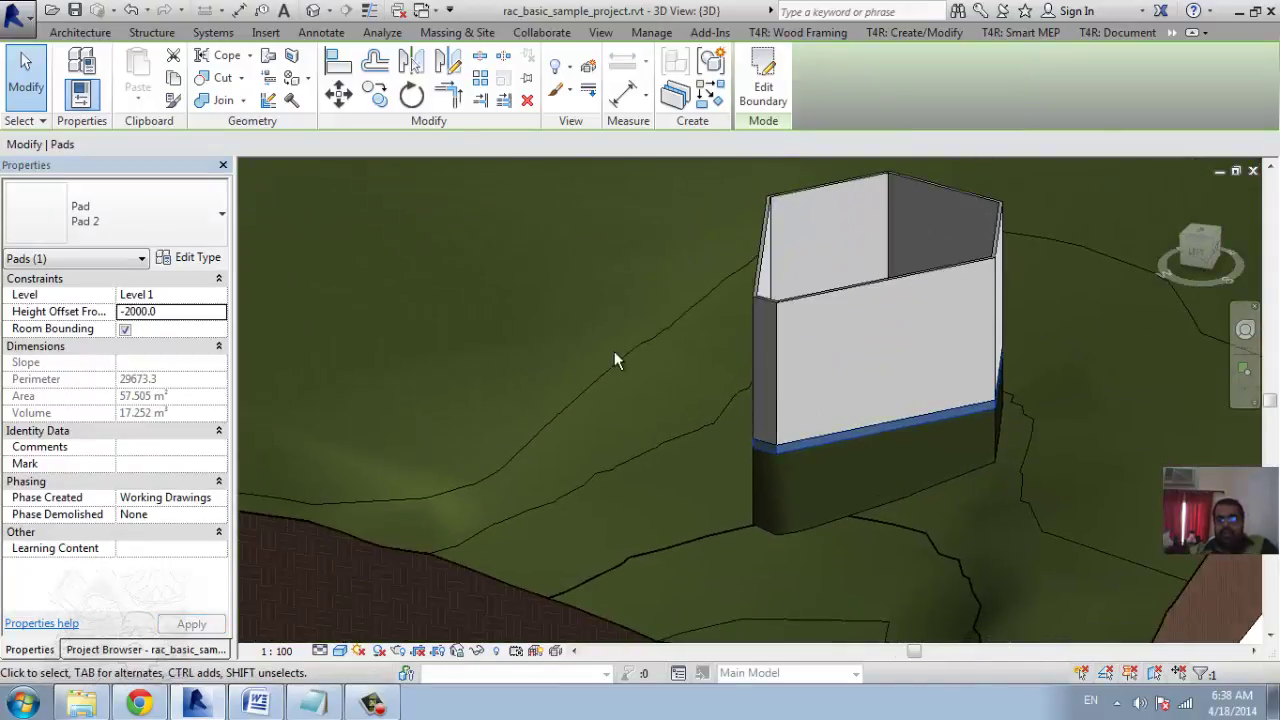
{"action": "scroll", "coordinate": [657, 426], "scroll_direction": "down", "scroll_amount": 3}
{"action": "mouse_move", "coordinate": [449, 580]}
{"action": "middle_mouse_down"}
{"action": "mouse_move", "coordinate": [448, 614]}
{"action": "mouse_move", "coordinate": [710, 535]}
{"action": "mouse_move", "coordinate": [689, 513]}
{"action": "middle_mouse_up"}
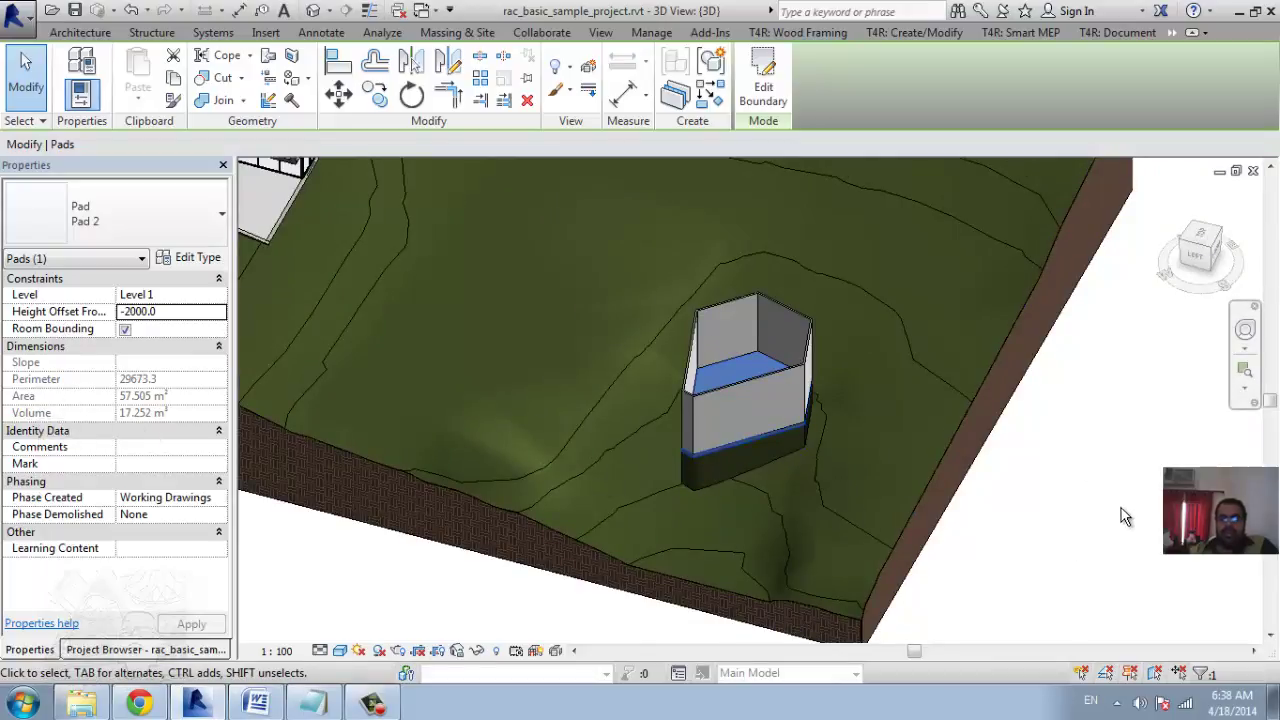
{"action": "key", "text": "Escape"}
{"action": "scroll", "coordinate": [695, 452], "scroll_direction": "up", "scroll_amount": 5}
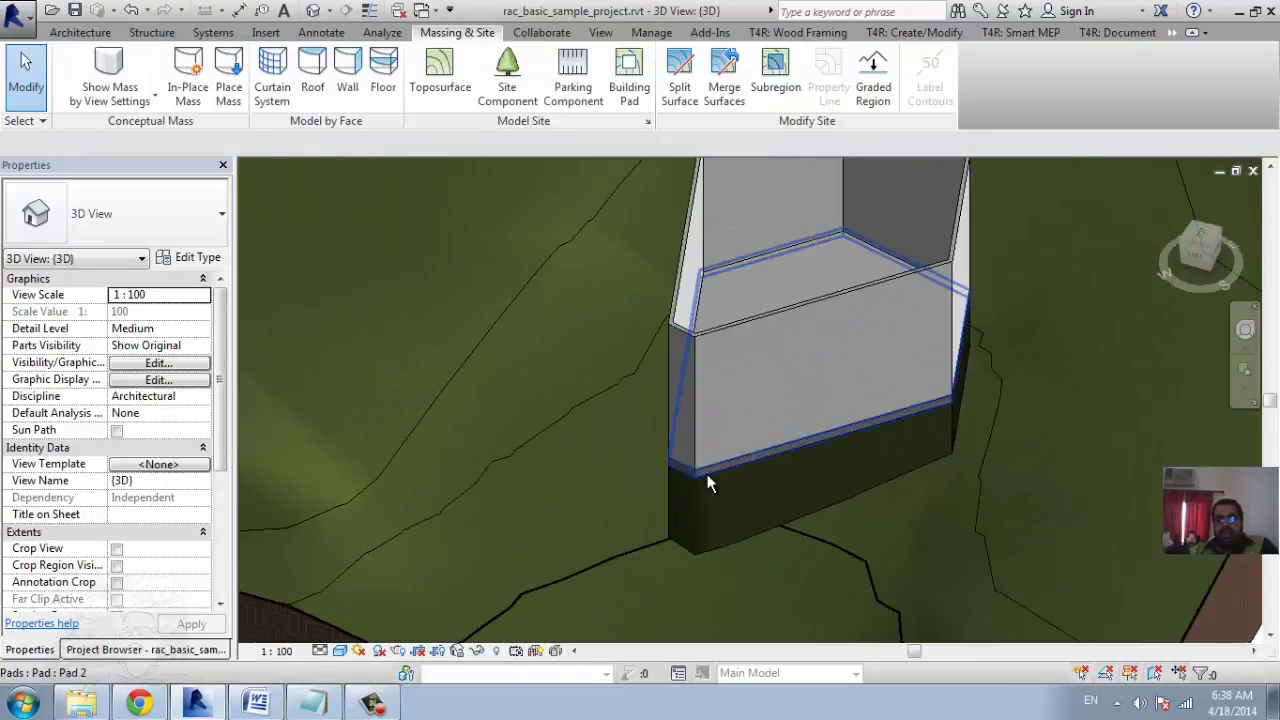